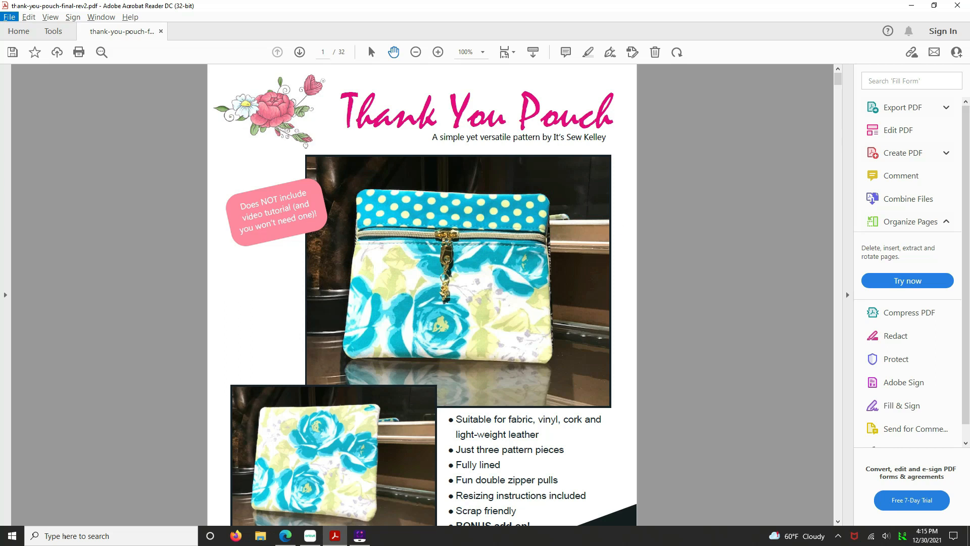
Jump to page 29 of the pattern PDF via the page number box.
left_click(323, 52)
type("29")
key("Return")
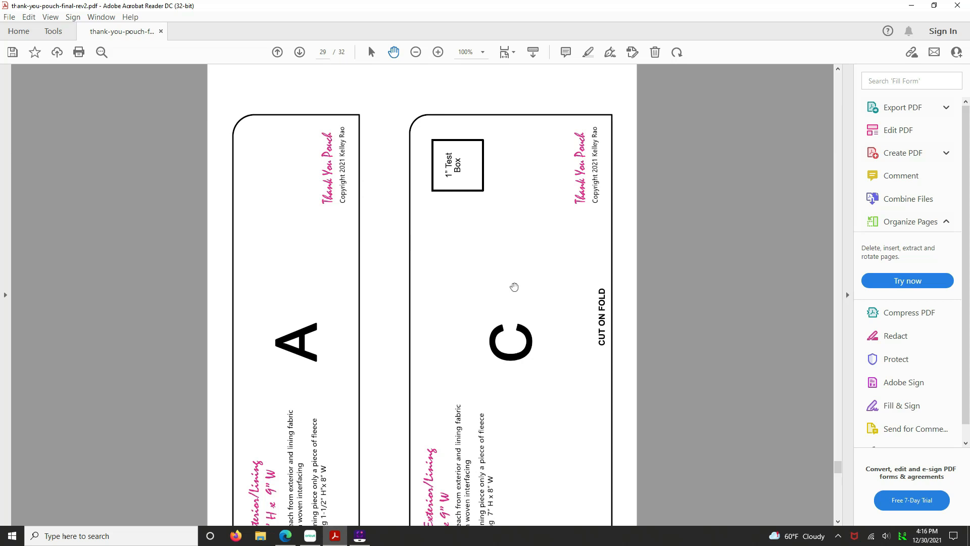
scroll(514, 287, "down", 1)
scroll(514, 286, "down", 2)
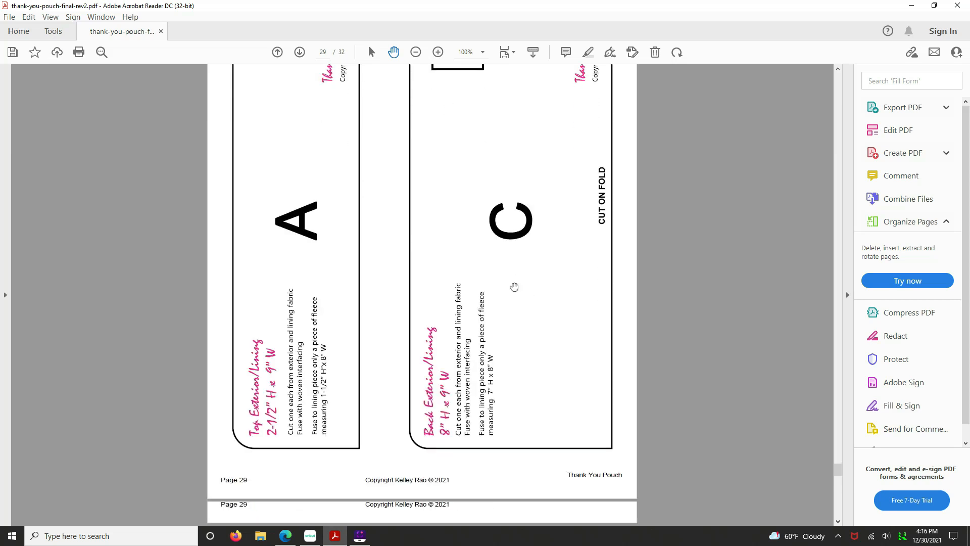
scroll(514, 287, "down", 2)
scroll(514, 286, "down", 1)
scroll(513, 287, "down", 2)
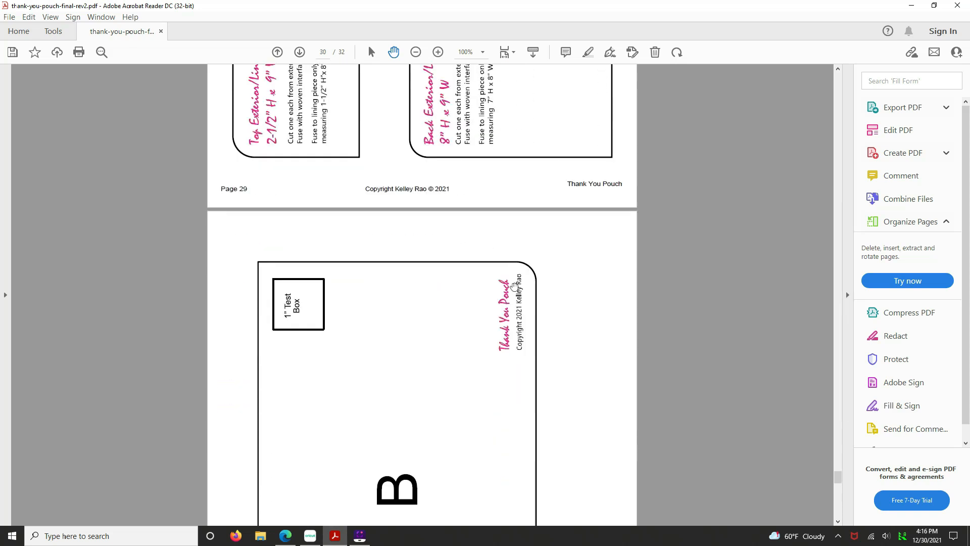
scroll(514, 287, "down", 2)
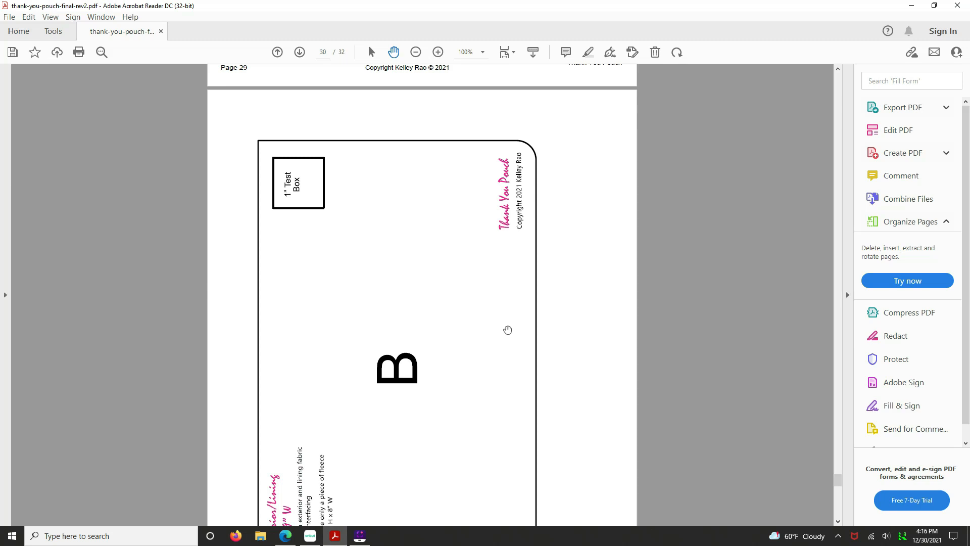
scroll(507, 330, "up", 3)
scroll(507, 330, "up", 1)
scroll(507, 330, "up", 2)
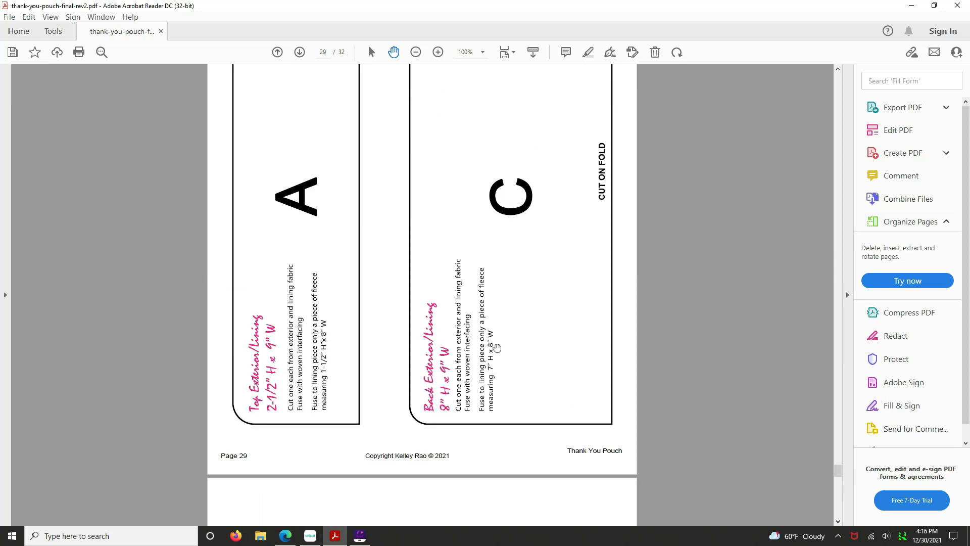
scroll(500, 343, "up", 2)
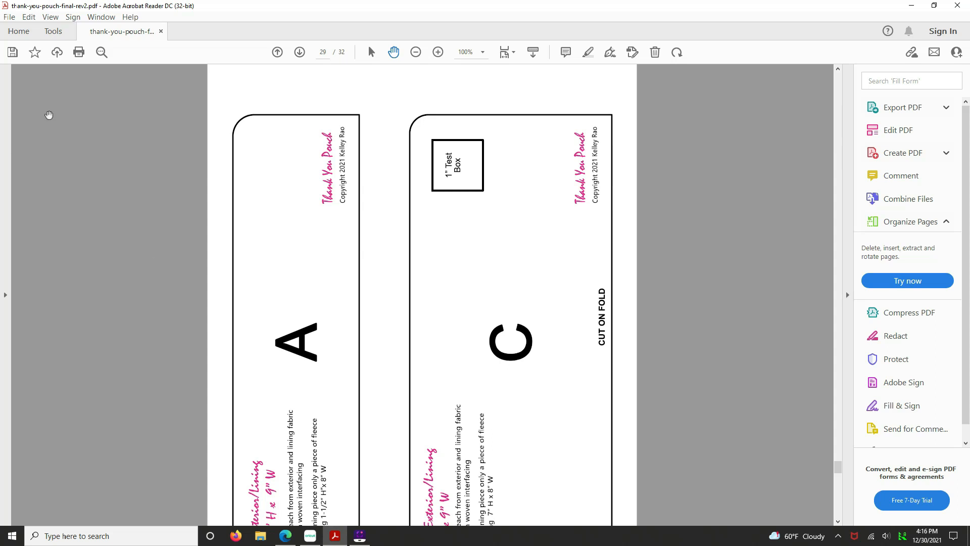
Print pages 29-30 to Microsoft Print to PDF at 100% scale.
left_click(10, 17)
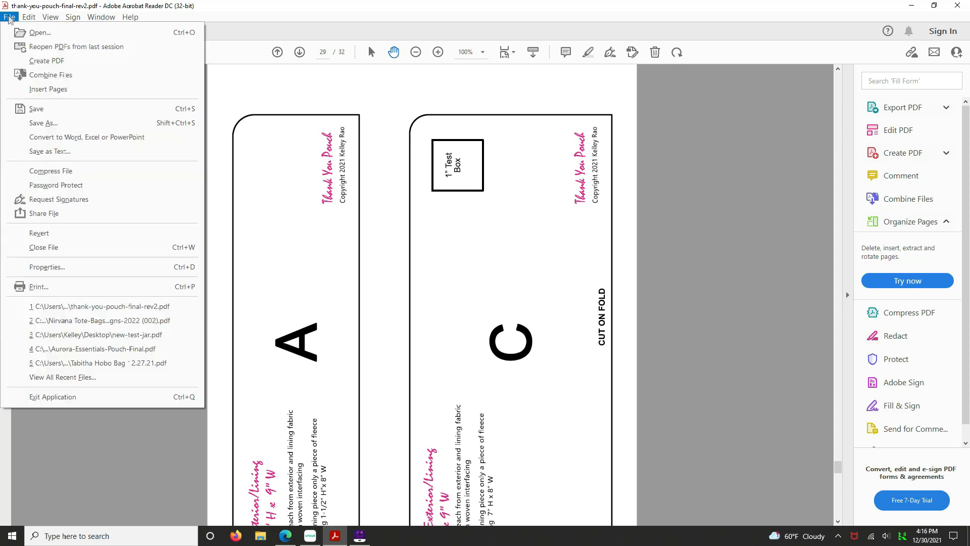
left_click(50, 287)
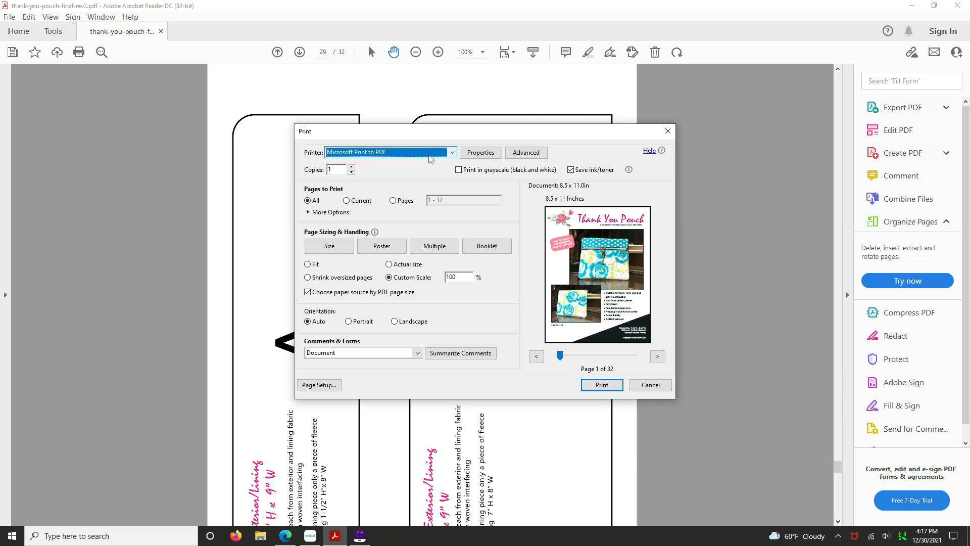
left_click(393, 201)
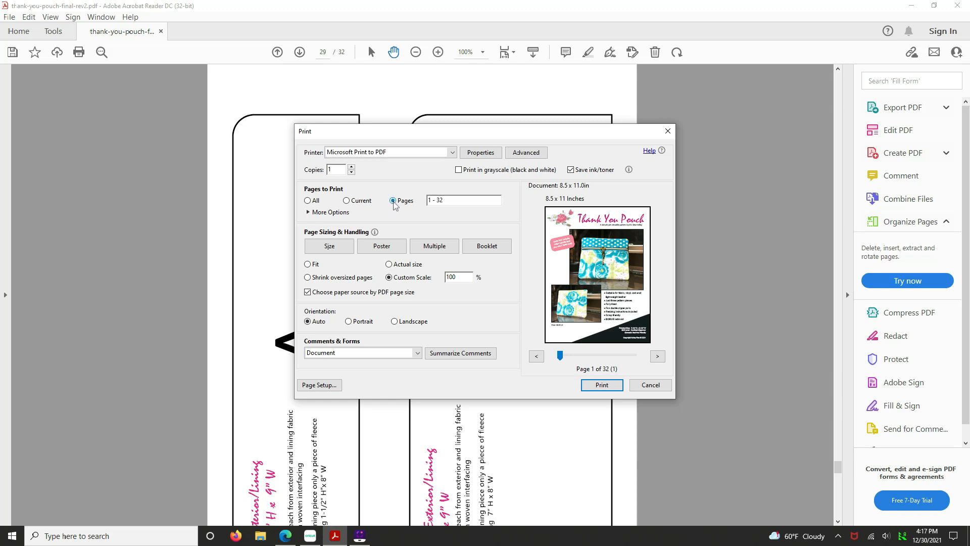
left_click_drag(452, 201, 424, 201)
type("29-")
type("30")
left_click(602, 384)
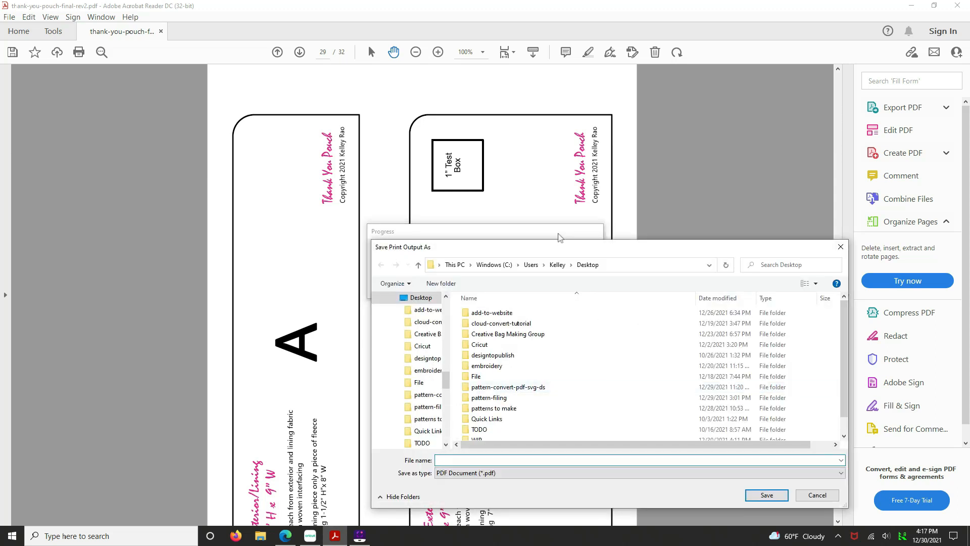
Save the print output as typouch-cricut on the Desktop.
left_click(451, 459)
type("typouch")
type("cricut")
key("Return")
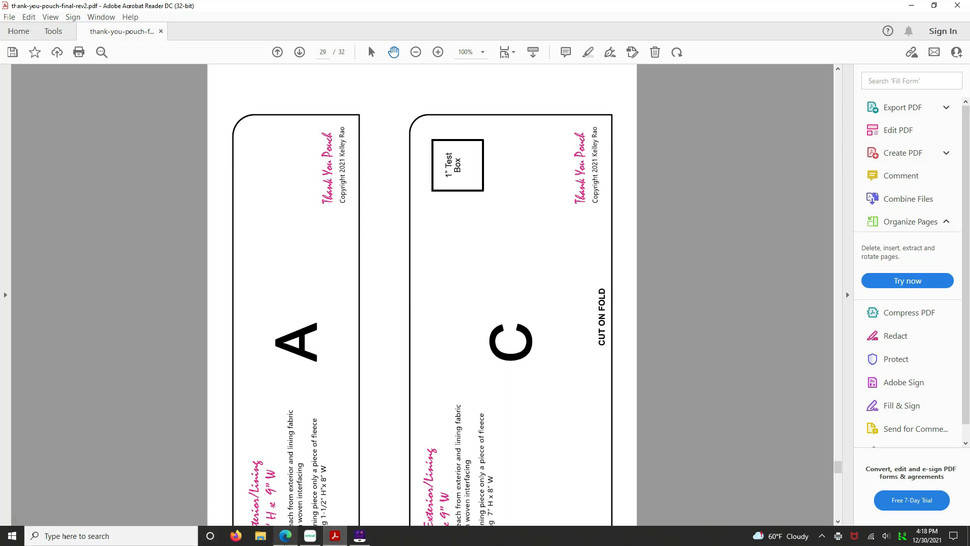
Load typouch-cricut.pdf from the Desktop into CloudConvert.
left_click(285, 536)
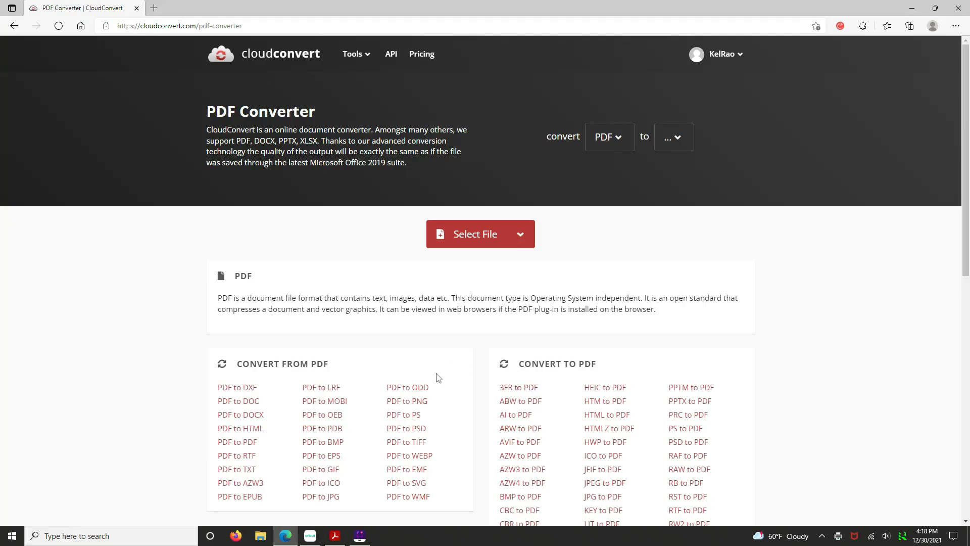
left_click(479, 236)
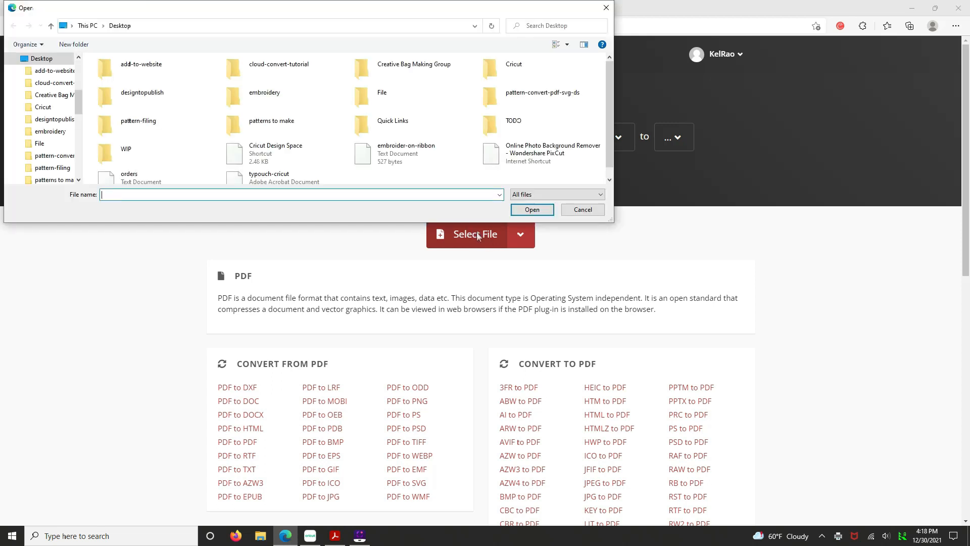
scroll(327, 138, "down", 1)
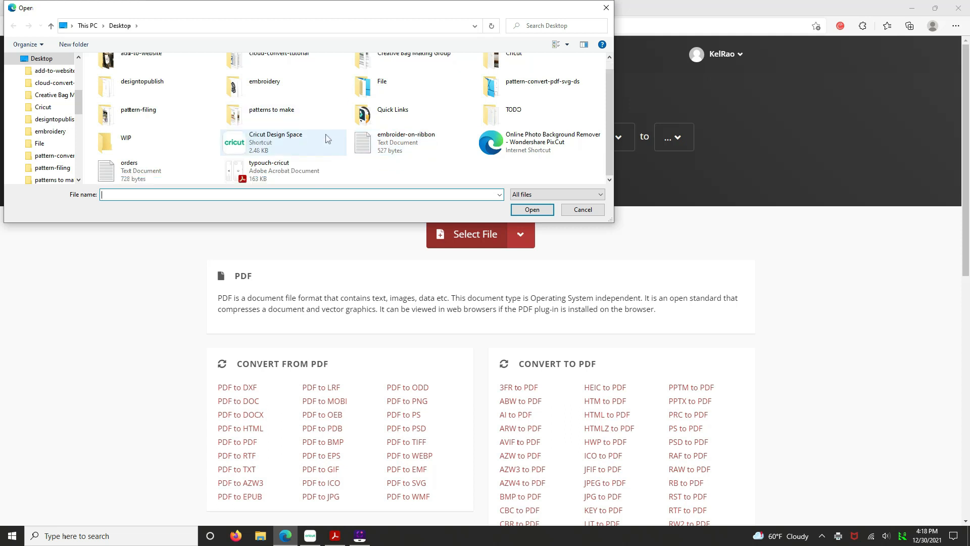
left_click(284, 174)
left_click(532, 210)
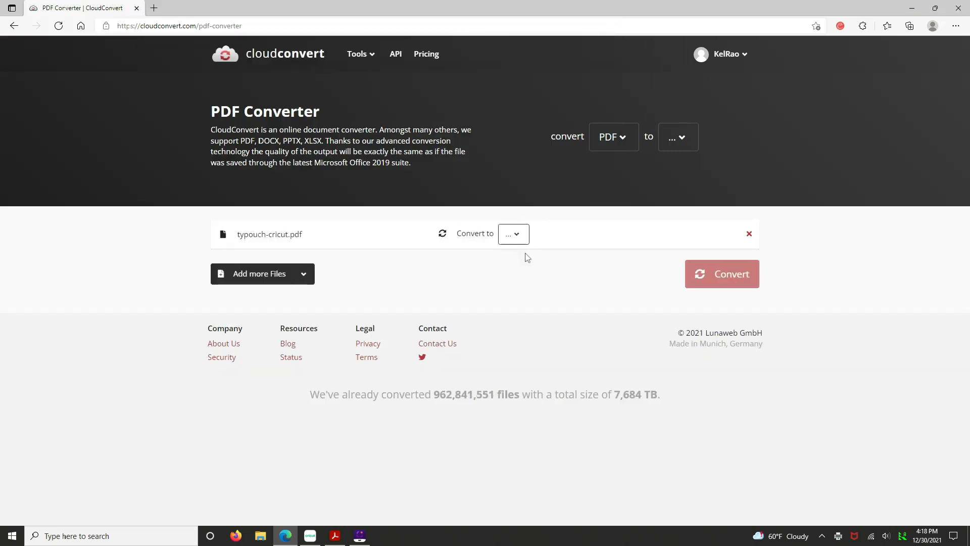
Convert the uploaded PDF with SVG as the output format.
left_click(515, 233)
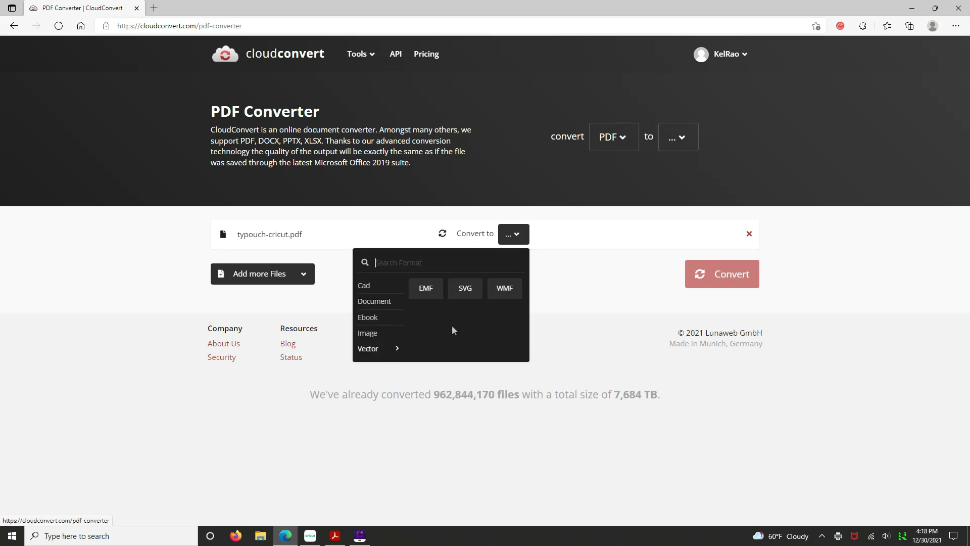
left_click(464, 288)
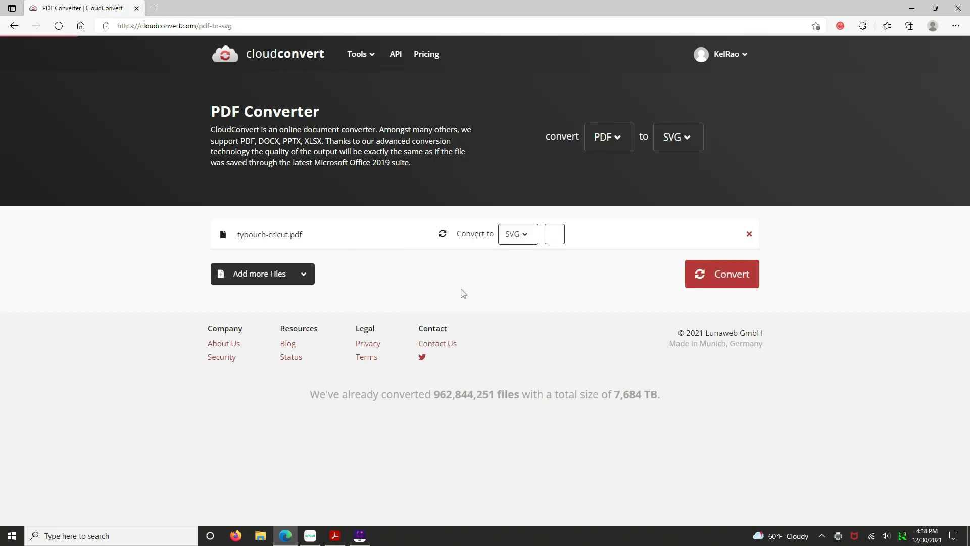
left_click(727, 280)
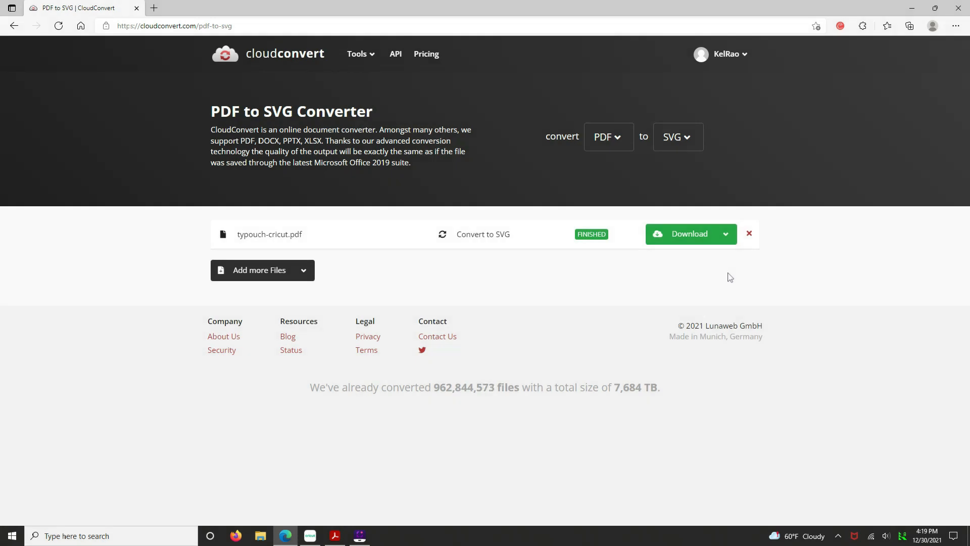
Download the converted zip and show it in the Downloads folder.
left_click(693, 235)
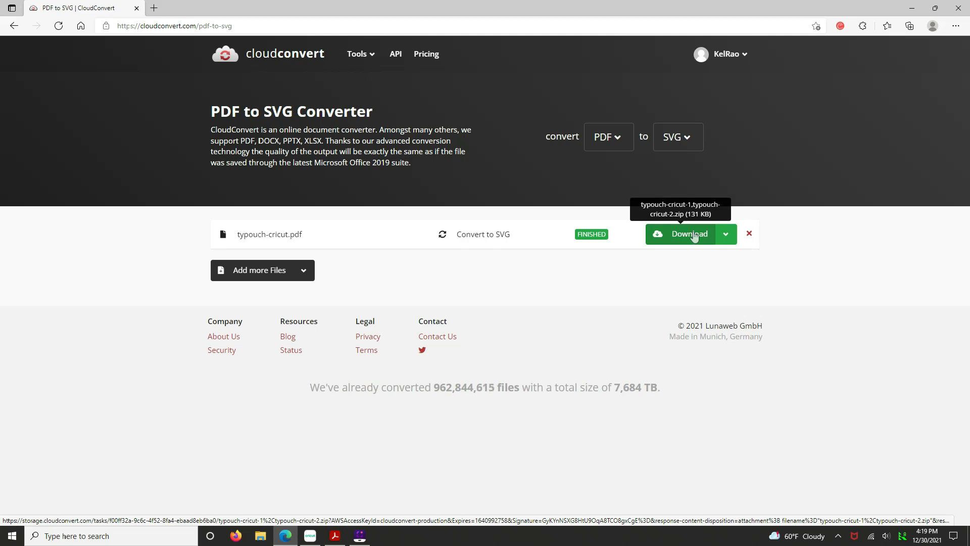
left_click(693, 236)
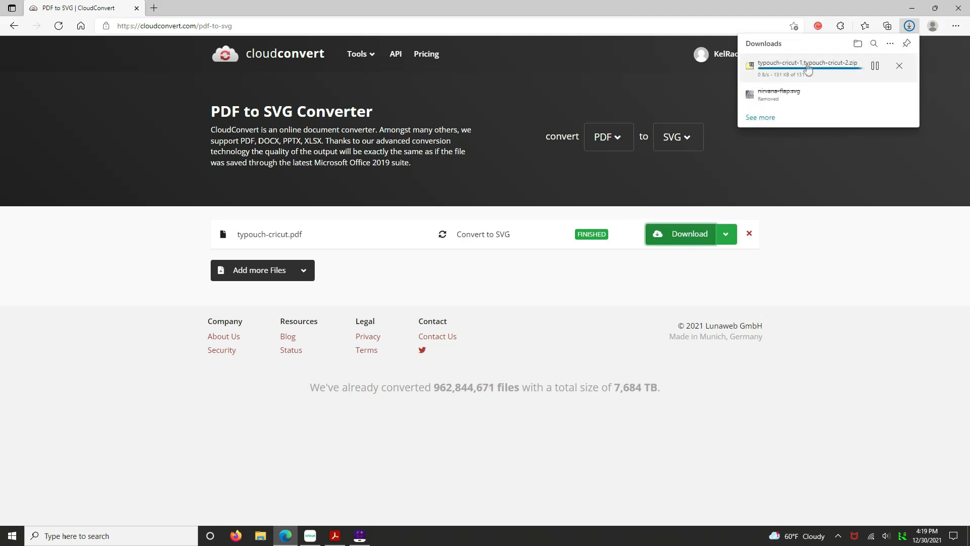
mouse_move(808, 66)
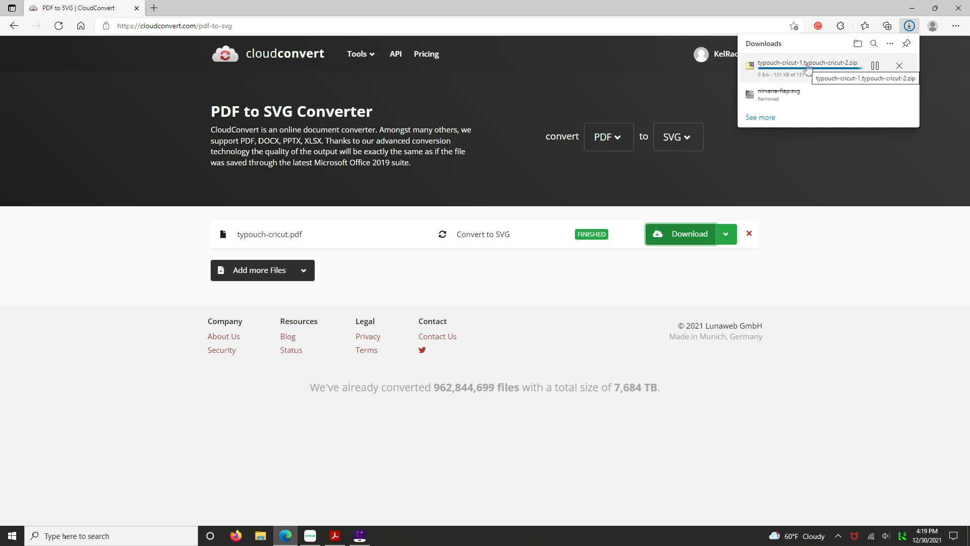
right_click(807, 67)
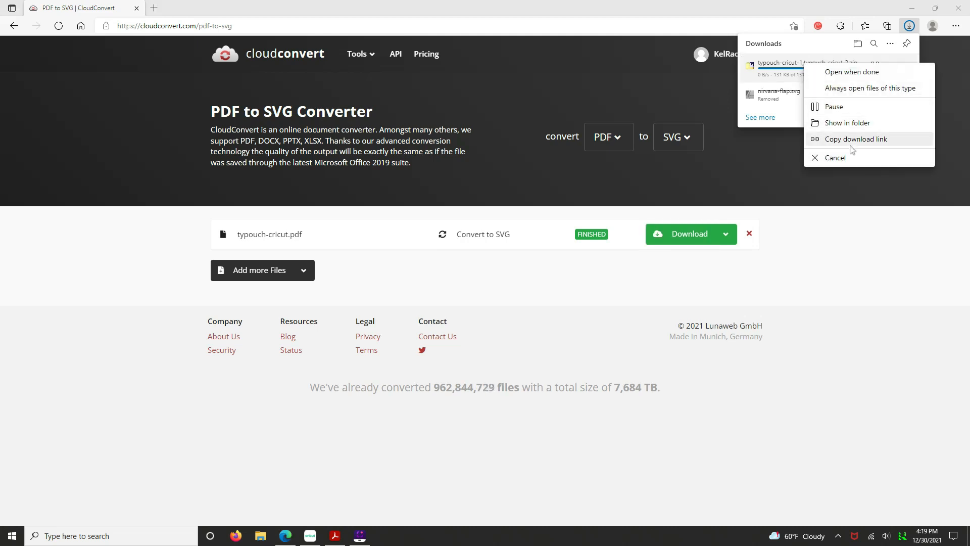
left_click(851, 123)
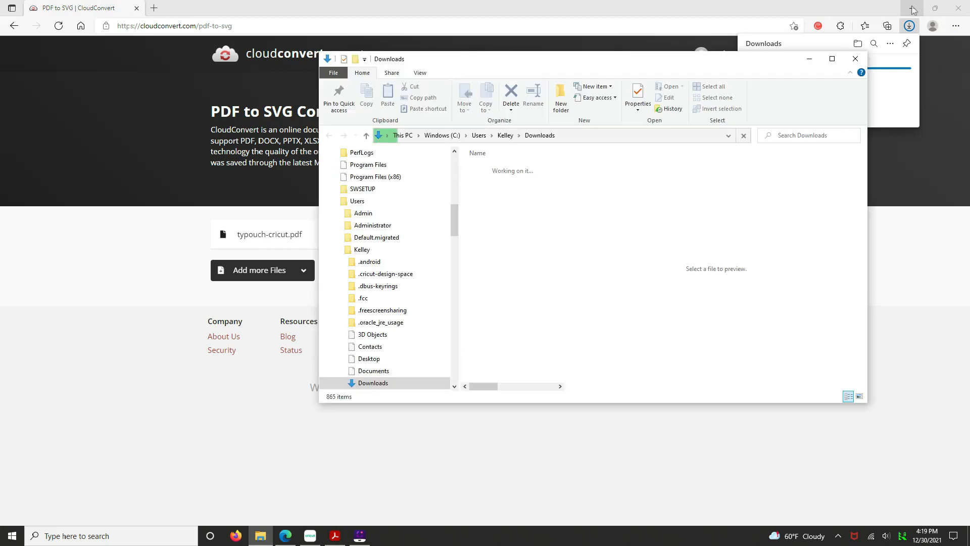
Move the typouch-cricut zip from Downloads onto the desktop and close File Explorer.
left_click(913, 8)
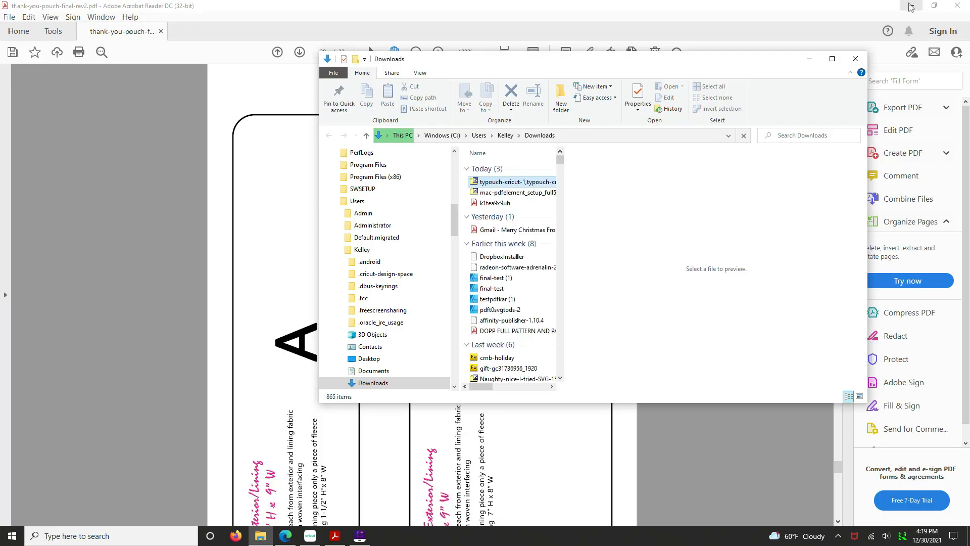
left_click(914, 8)
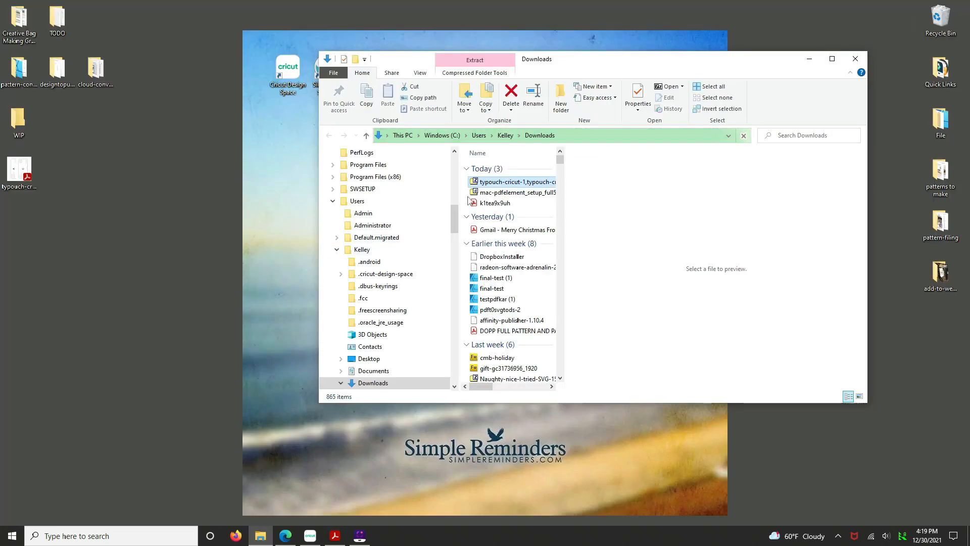
left_click_drag(474, 184, 88, 361)
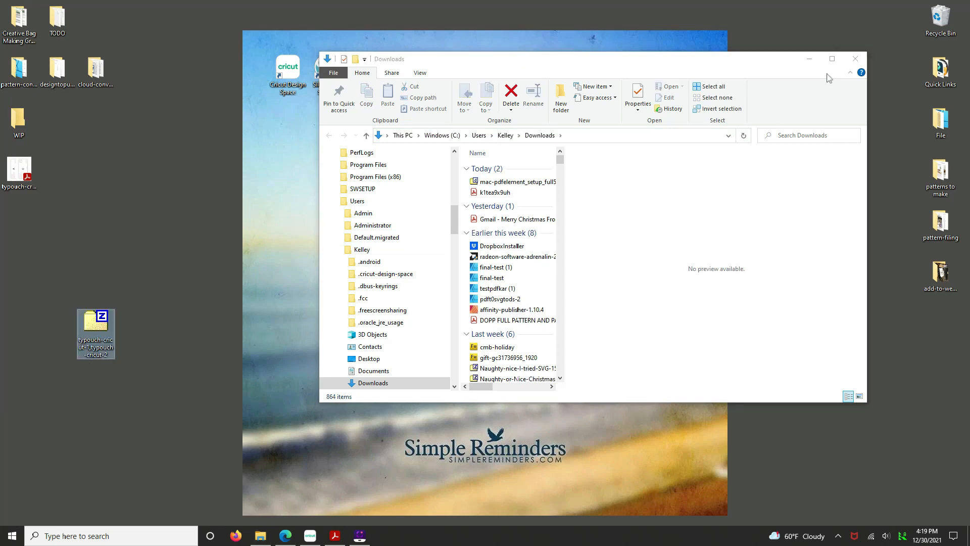
left_click(856, 59)
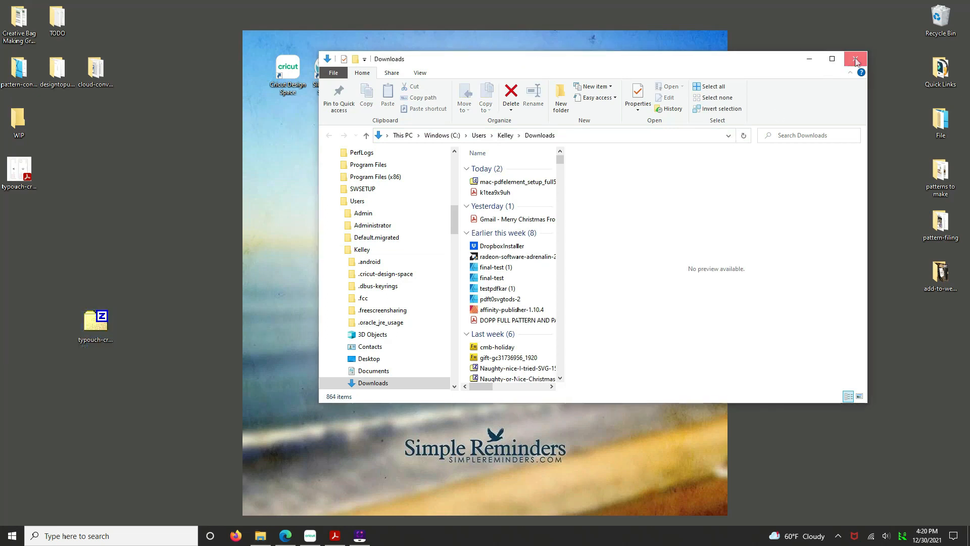
Extract typouch-cricut-1.svg and typouch-cricut-2.svg from the zip onto the desktop and close 7-Zip.
left_click(97, 329)
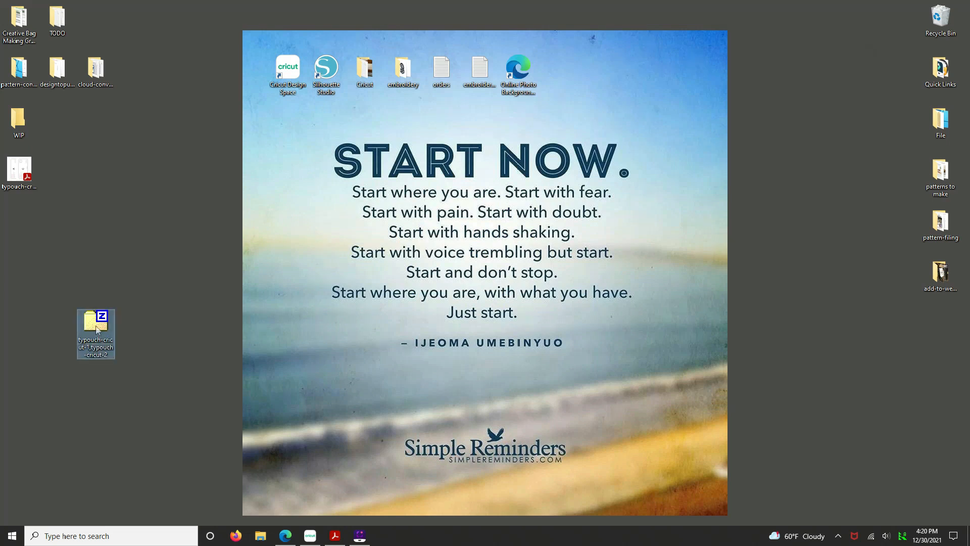
double_click(97, 328)
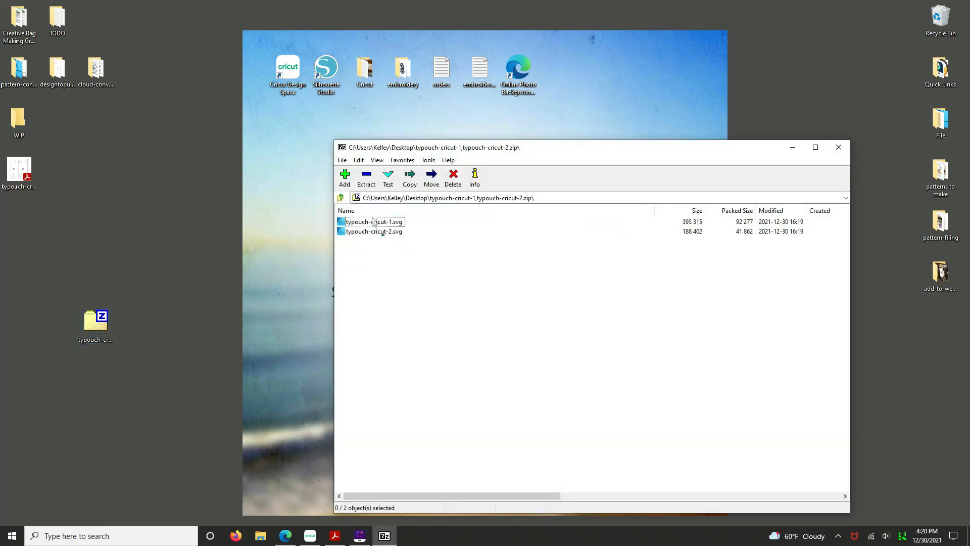
left_click_drag(387, 243, 351, 226)
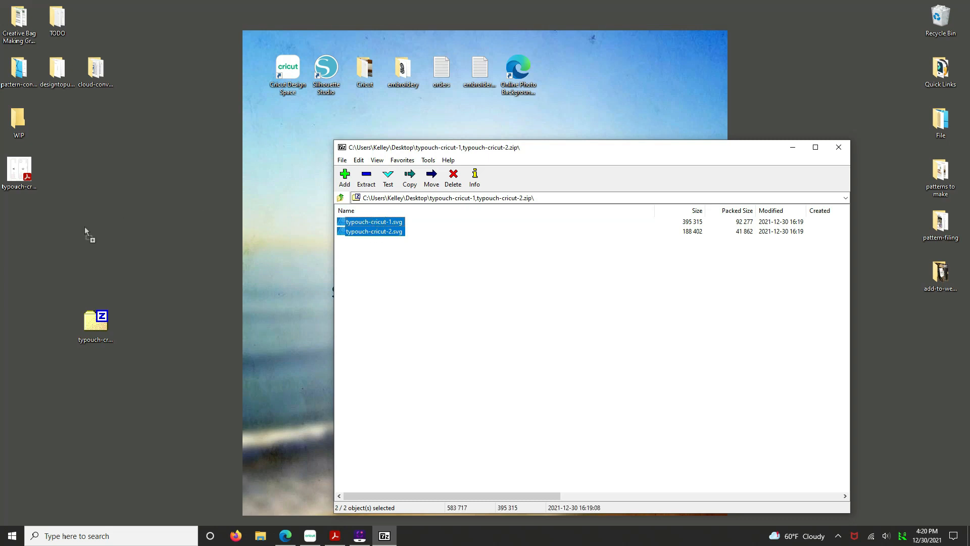
left_click_drag(95, 248, 95, 248)
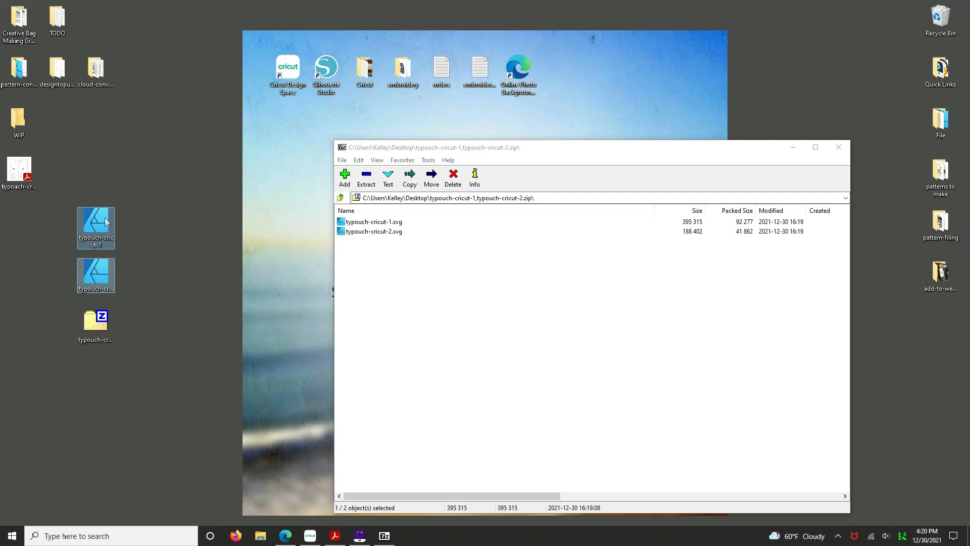
left_click(103, 339)
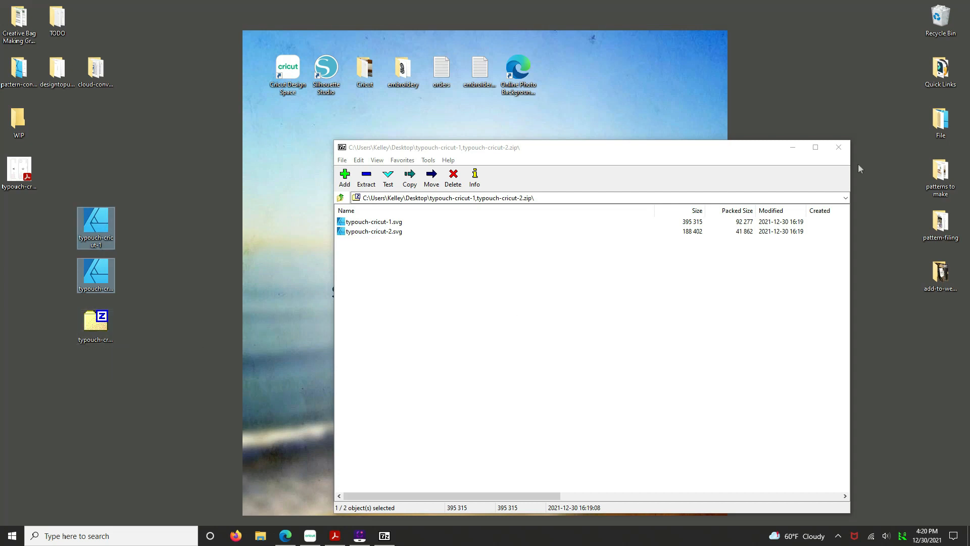
left_click(844, 153)
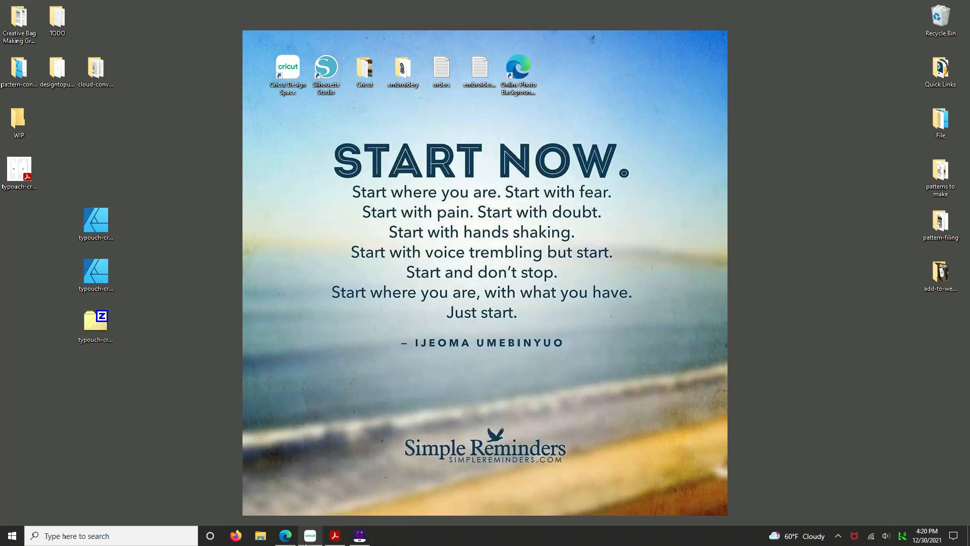
Upload typouch-cricut-1 from the Desktop as a new image and select it in recent uploads.
left_click(311, 536)
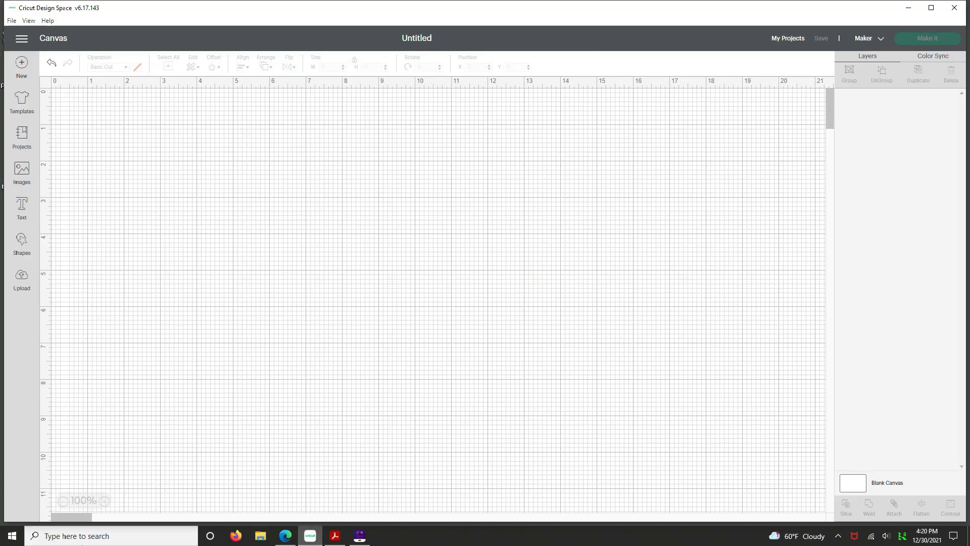
left_click(22, 281)
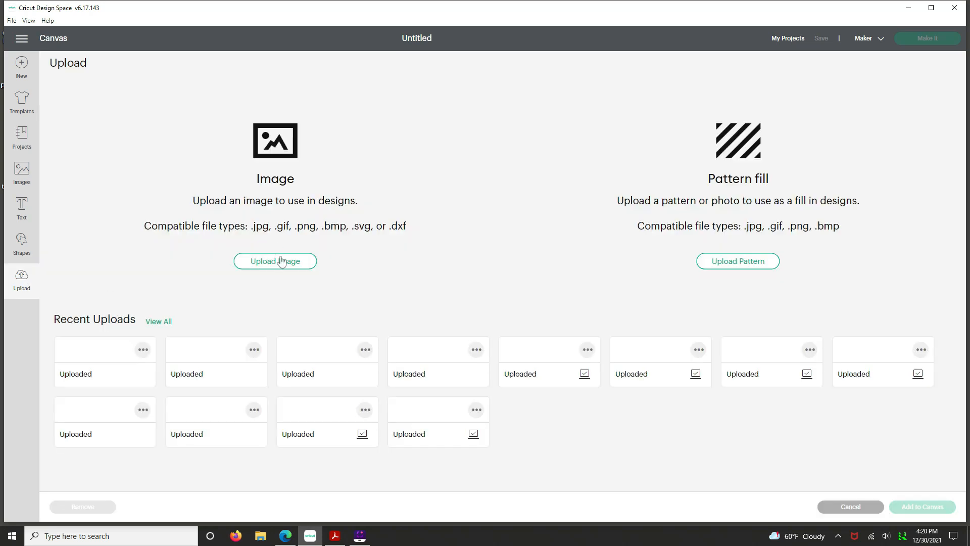
left_click(288, 263)
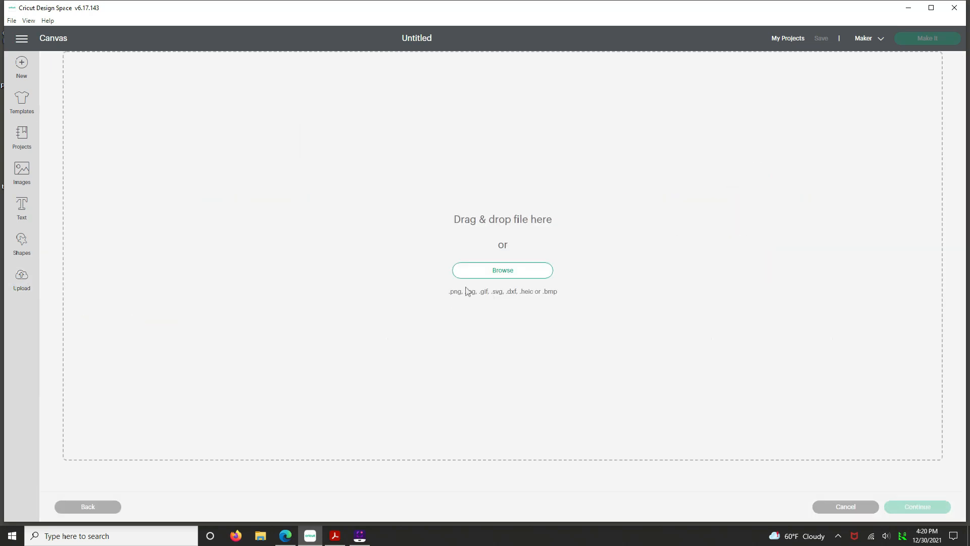
left_click(504, 272)
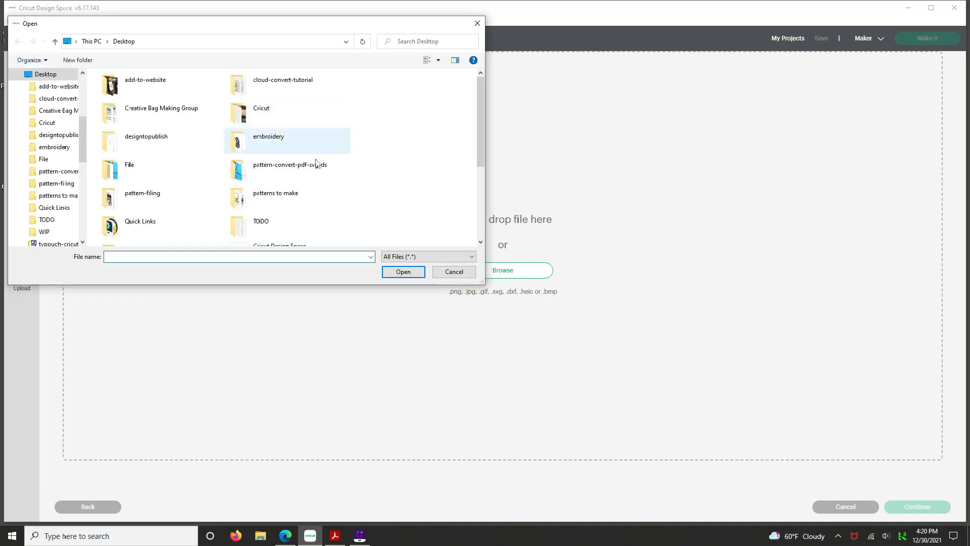
scroll(316, 172, "down", 3)
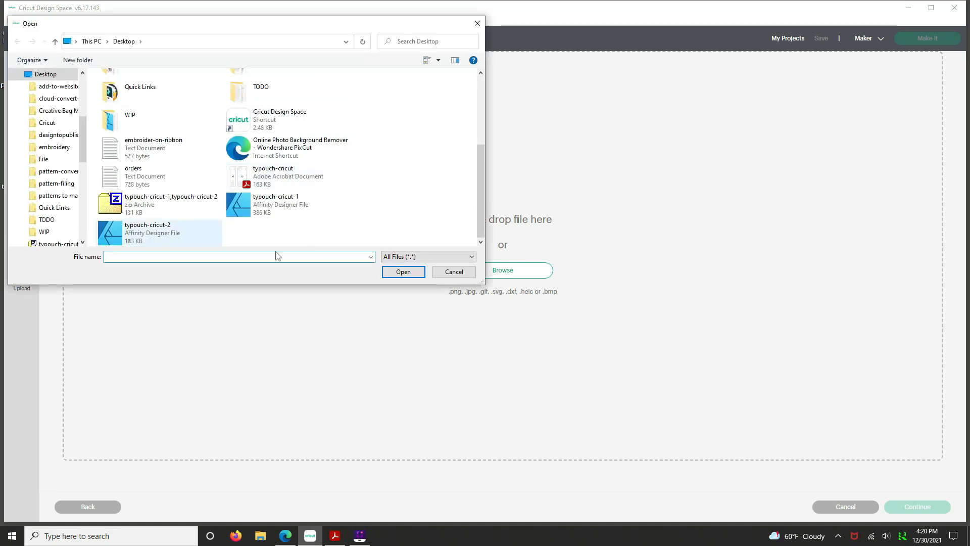
left_click(275, 206)
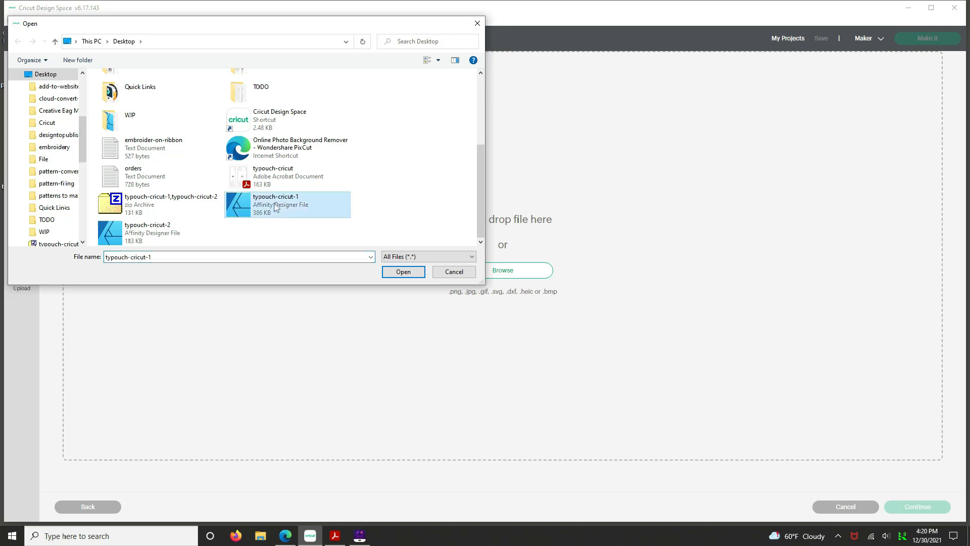
left_click(403, 271)
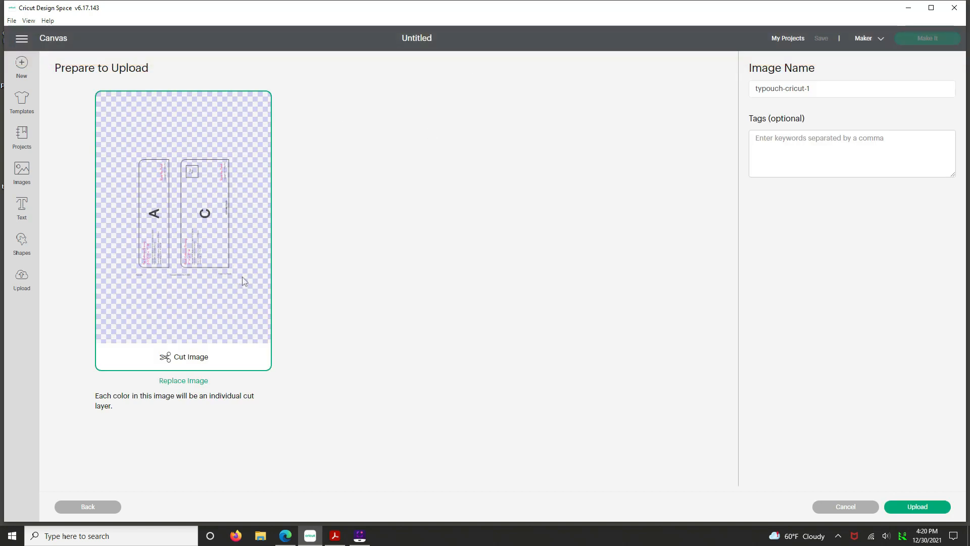
left_click(921, 509)
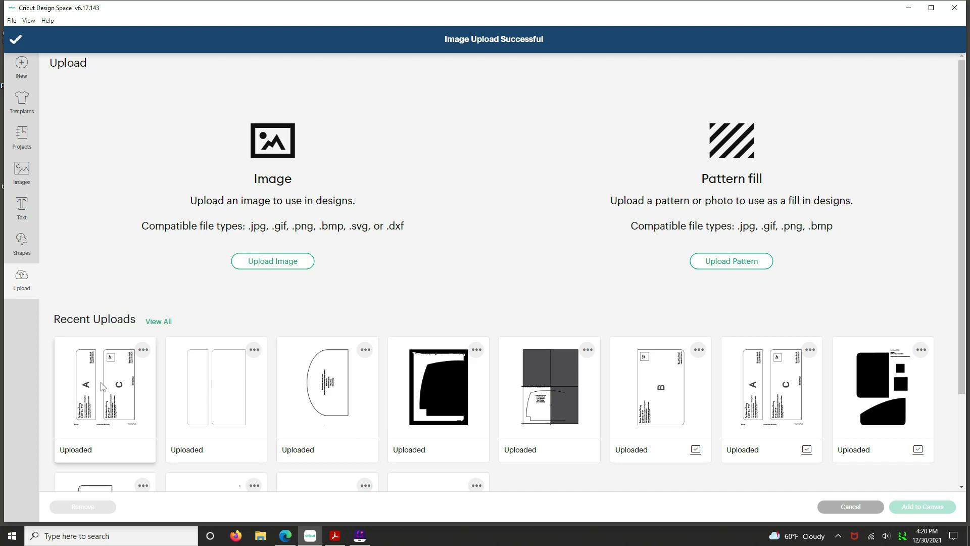
left_click(103, 385)
Add the pattern to the canvas, ungroup it, and move the C, test-box and A shapes to the right.
left_click(922, 506)
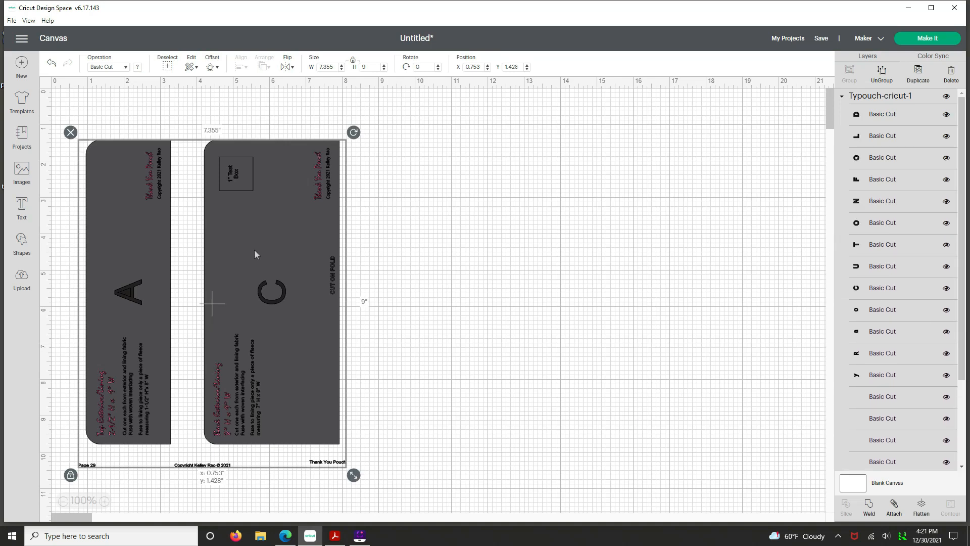
left_click(882, 76)
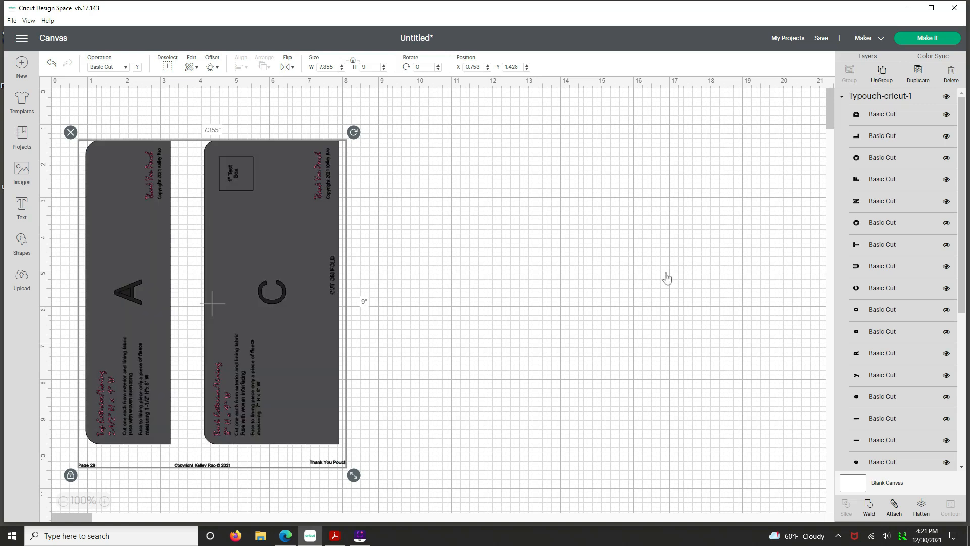
left_click(437, 314)
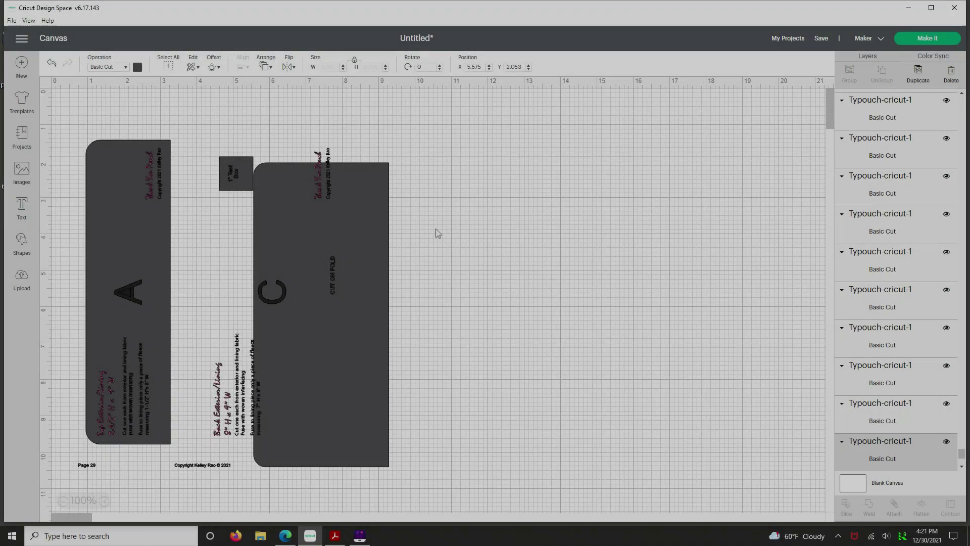
left_click_drag(314, 219, 523, 199)
key("Escape")
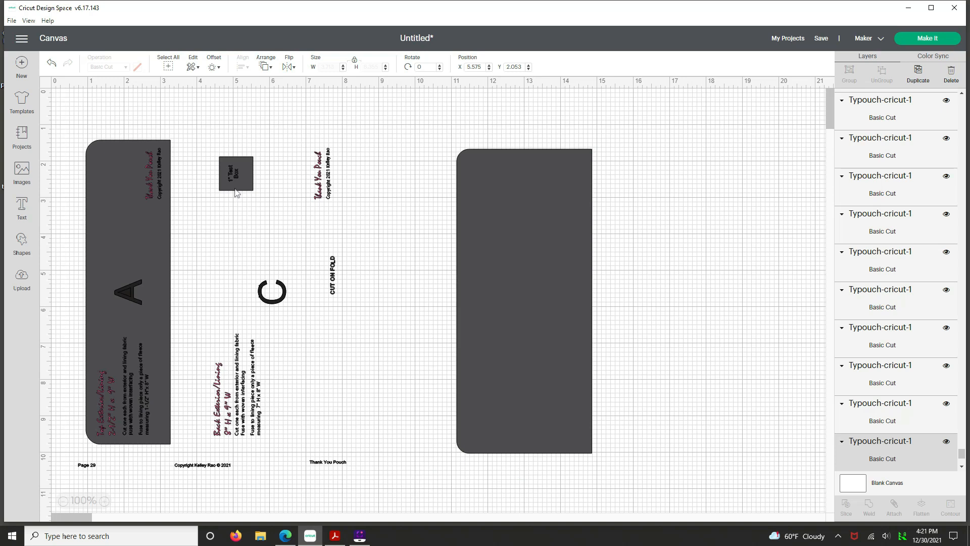
left_click(236, 191)
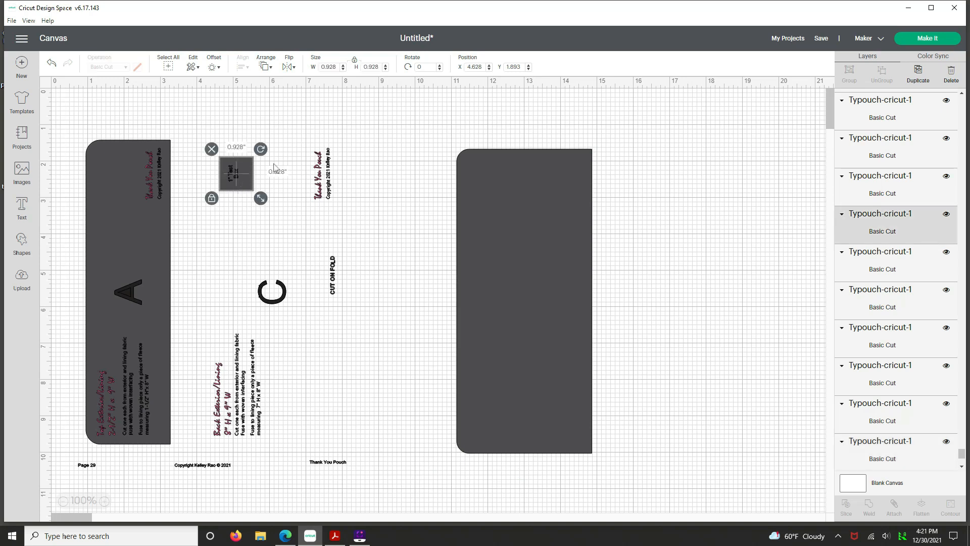
left_click_drag(242, 174, 365, 134)
left_click_drag(464, 140, 641, 184)
left_click(379, 212)
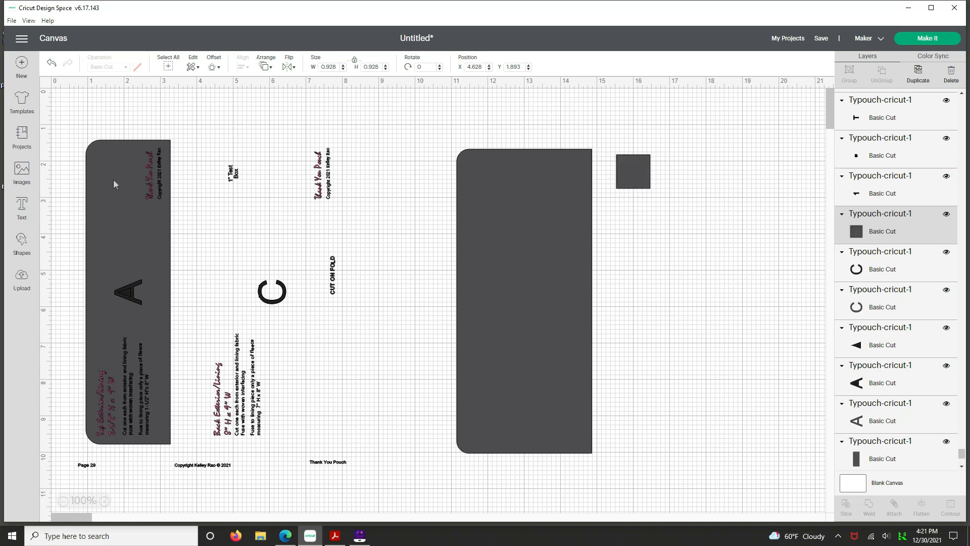
left_click(113, 178)
mouse_move(109, 176)
left_mouse_down()
mouse_move(583, 337)
mouse_move(694, 174)
left_mouse_up()
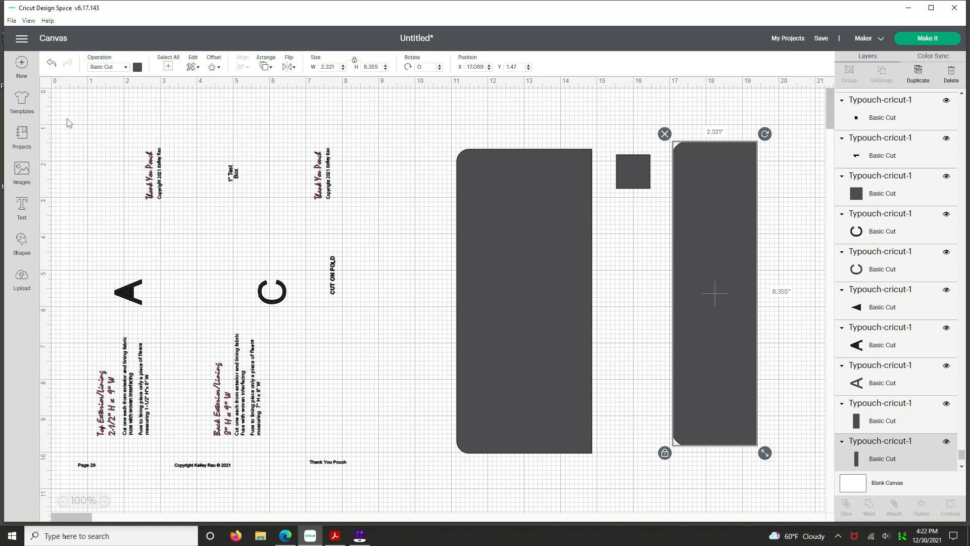
Delete all the leftover labels and text on the left of the canvas.
mouse_move(68, 107)
left_mouse_down()
mouse_move(148, 478)
mouse_move(384, 501)
left_mouse_up()
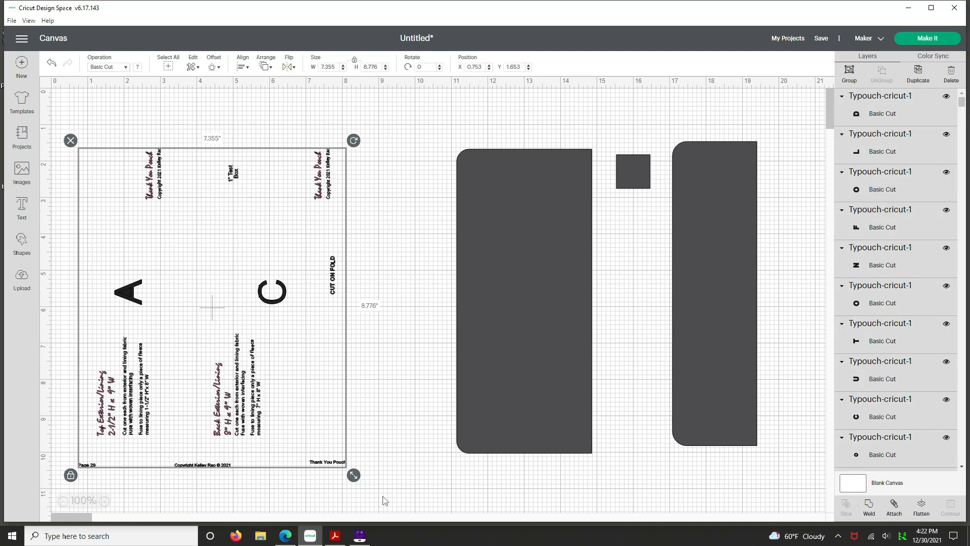
key("Delete")
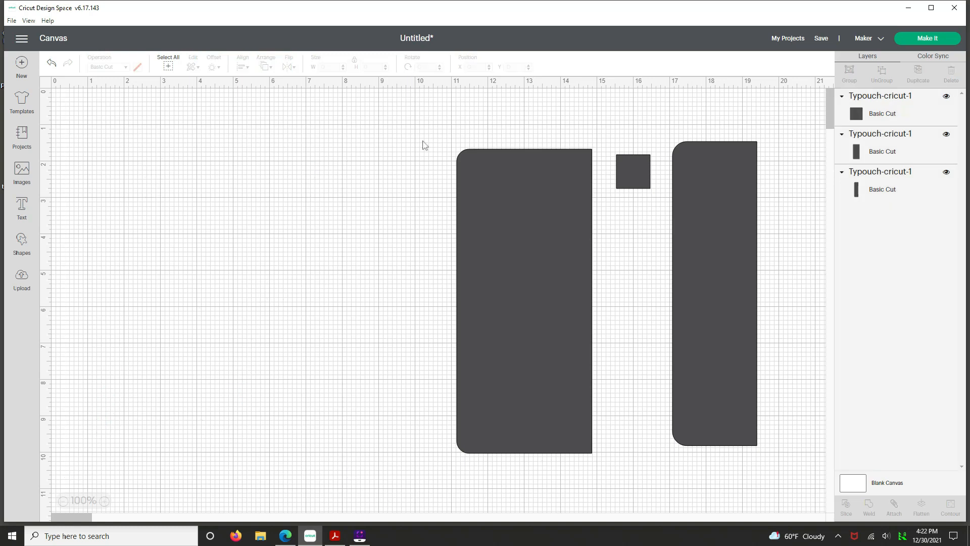
Gather the C piece, A piece and test square together and group them.
mouse_move(491, 198)
left_mouse_down()
mouse_move(127, 184)
mouse_move(121, 175)
left_mouse_up()
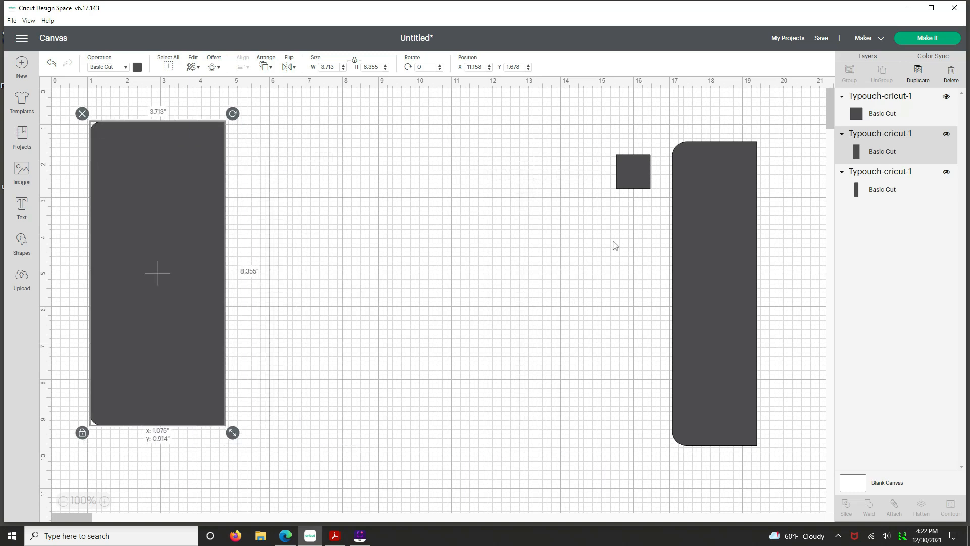
left_click(708, 196)
left_click_drag(428, 208, 274, 180)
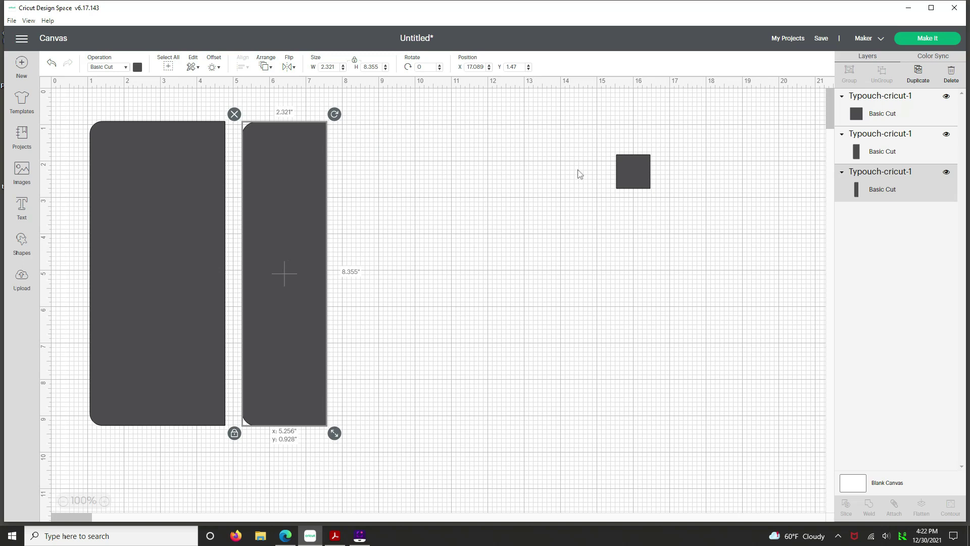
left_click(630, 173)
left_click_drag(459, 188, 386, 180)
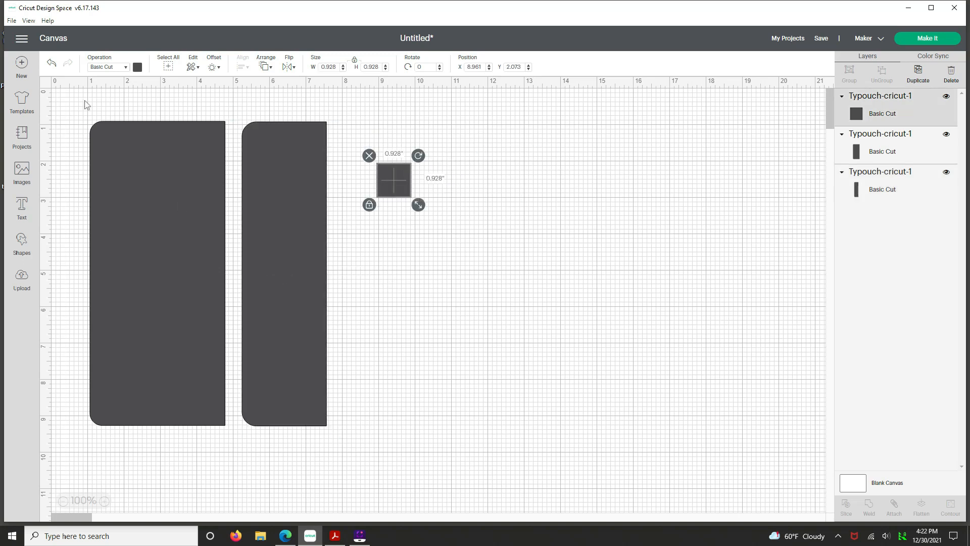
left_click_drag(76, 102, 492, 475)
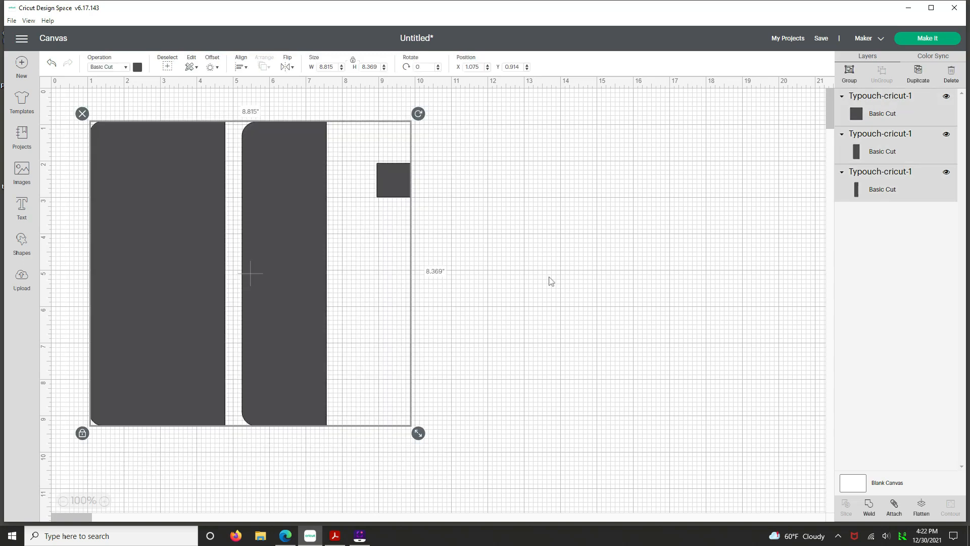
left_click(850, 76)
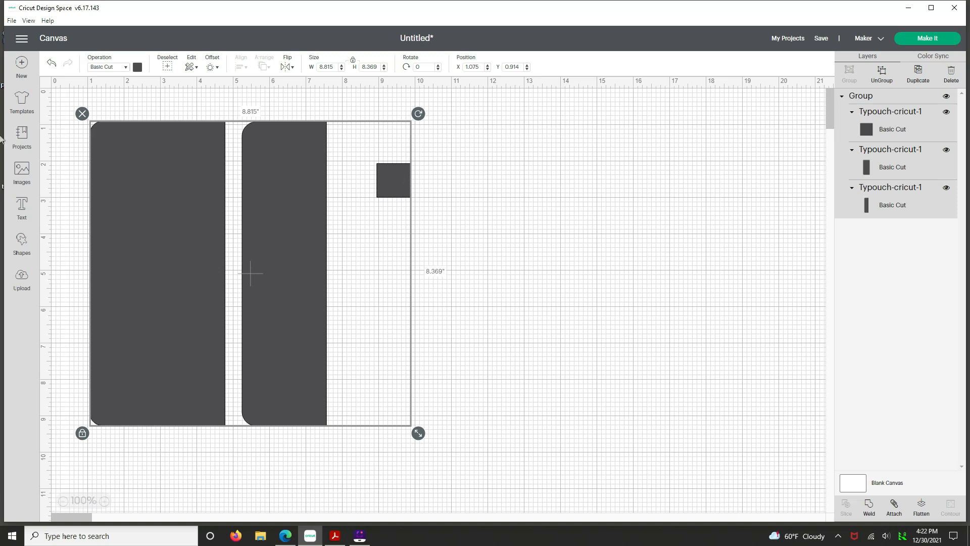
Hide the two tall panels and set the test square's width to 1 inch.
left_click(947, 151)
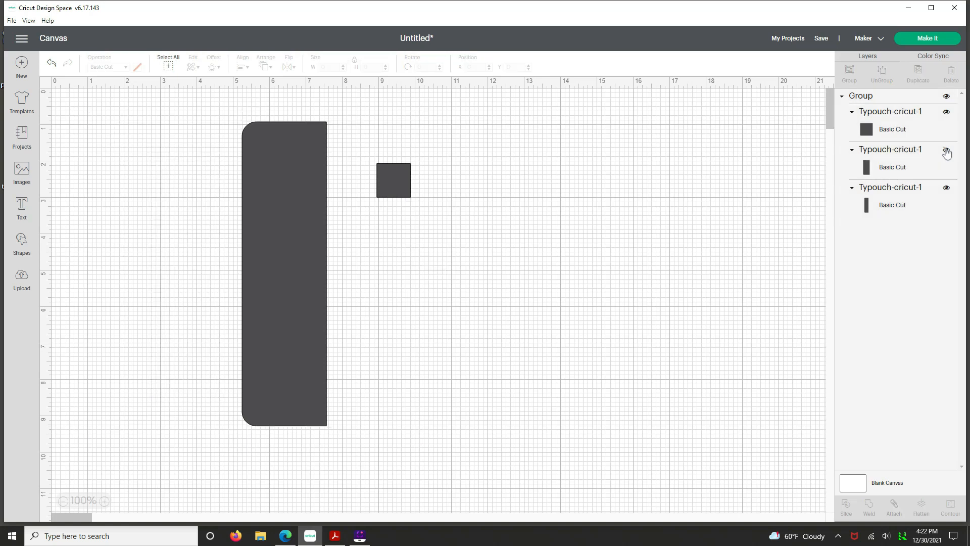
left_click(947, 188)
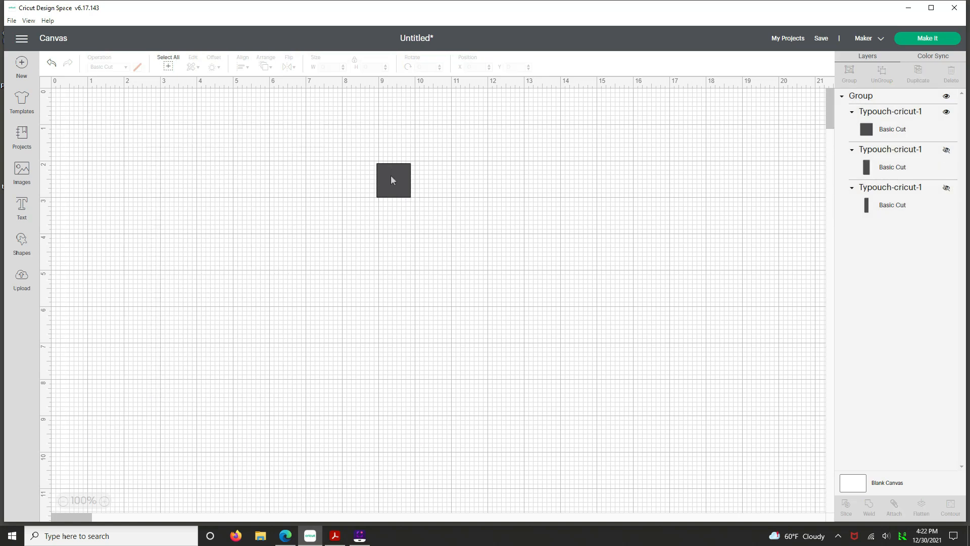
left_click(392, 180)
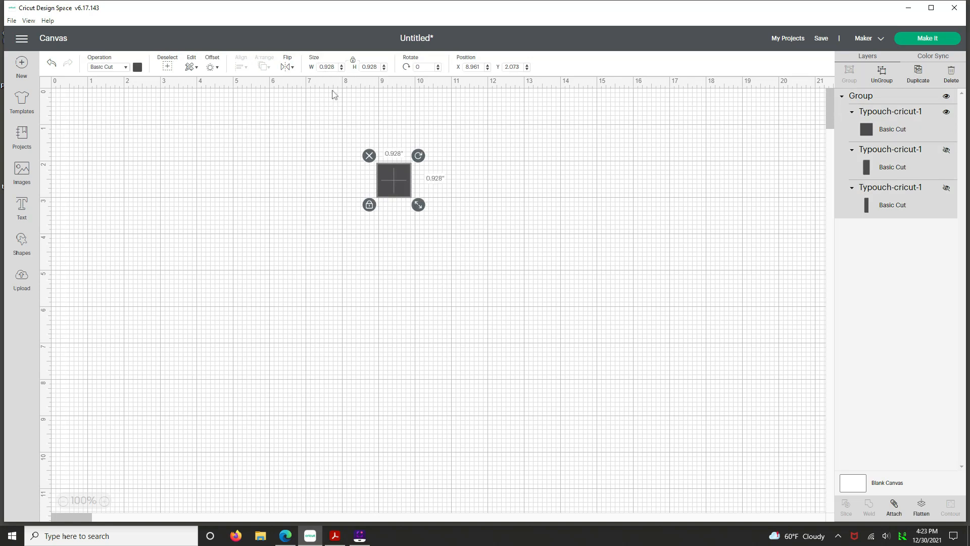
left_click_drag(335, 66, 312, 65)
type("1")
key("Tab")
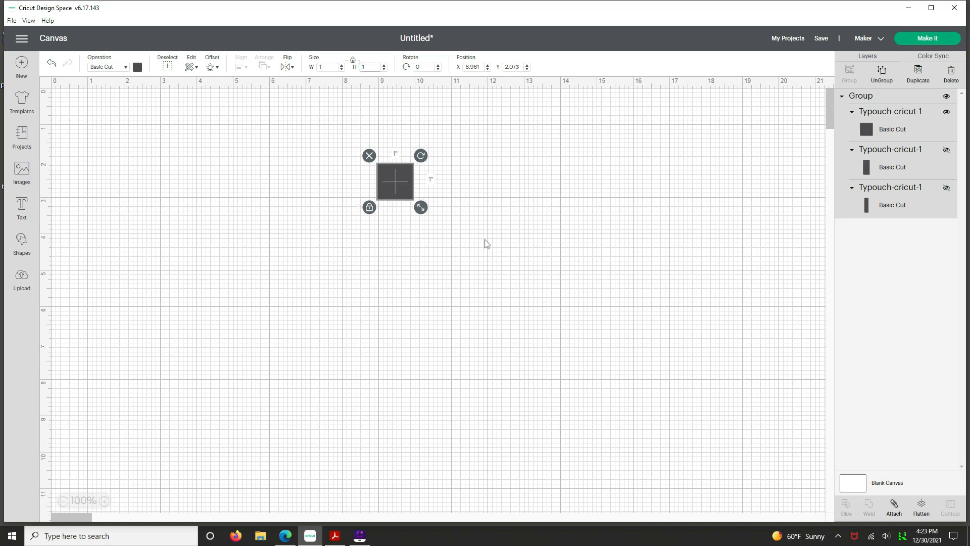
Unhide both panels and ungroup the three pieces.
left_click(476, 219)
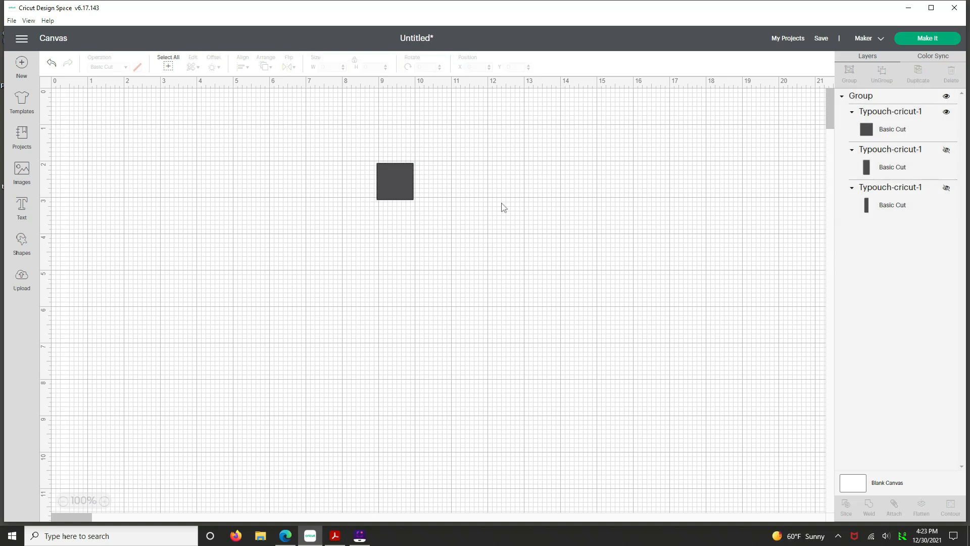
left_click(946, 151)
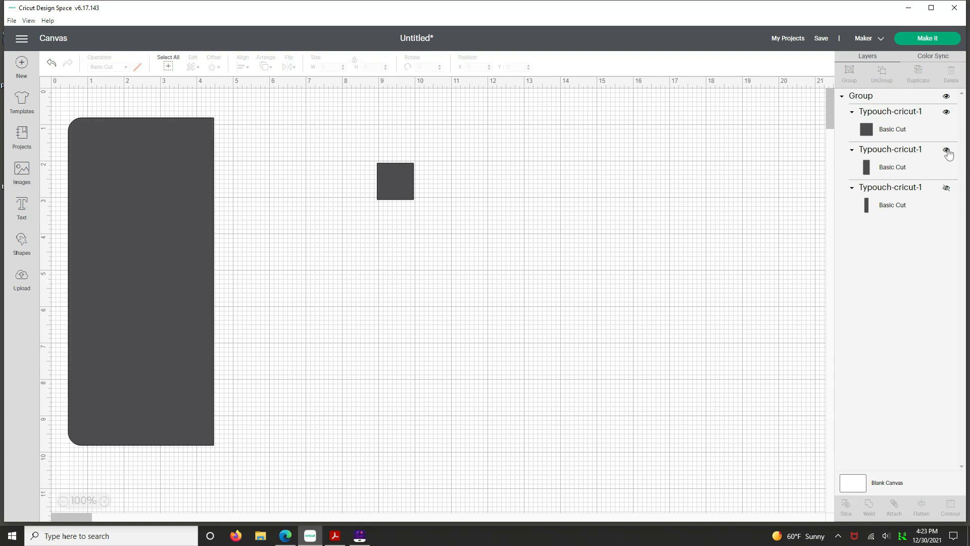
left_click(947, 189)
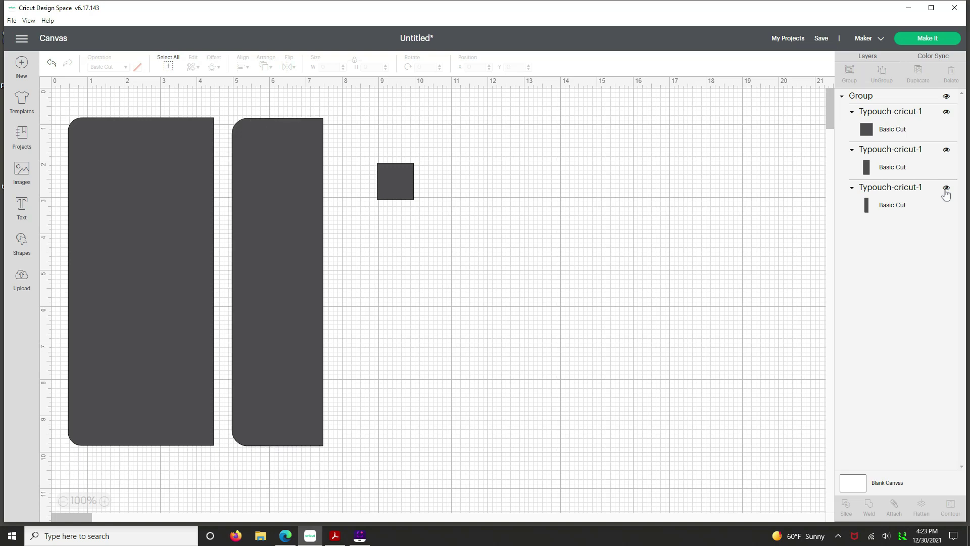
left_click(119, 200)
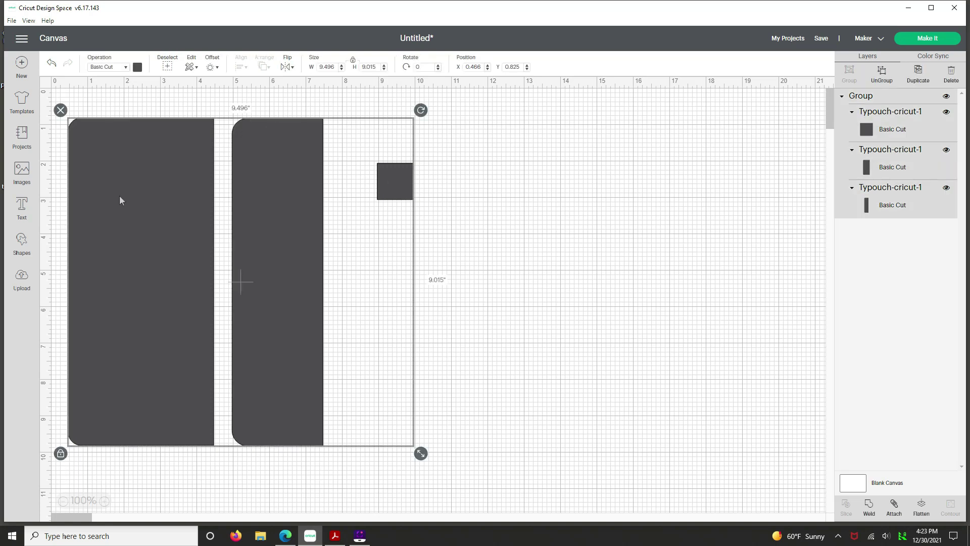
left_click(882, 79)
left_click(579, 173)
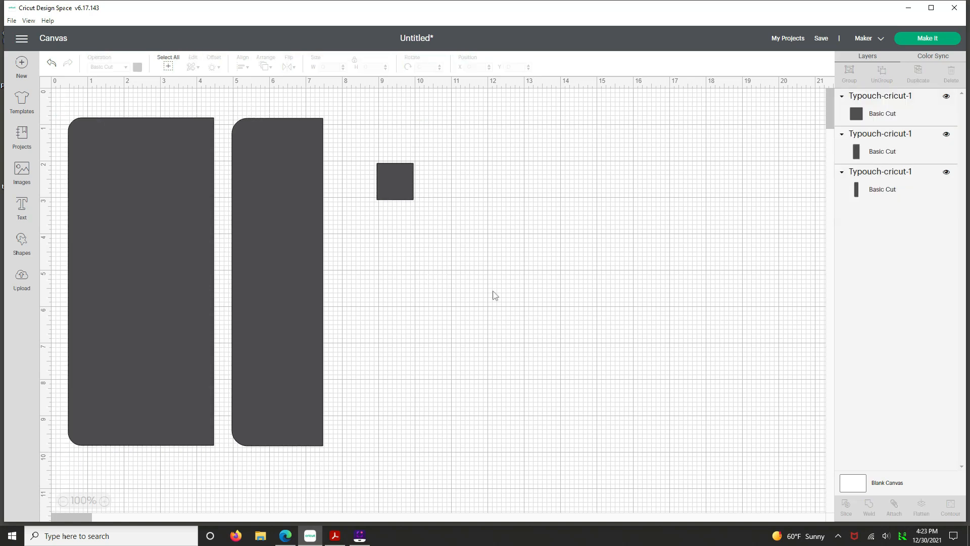
Check the two panels' sizes, then delete the small test square.
left_click(173, 198)
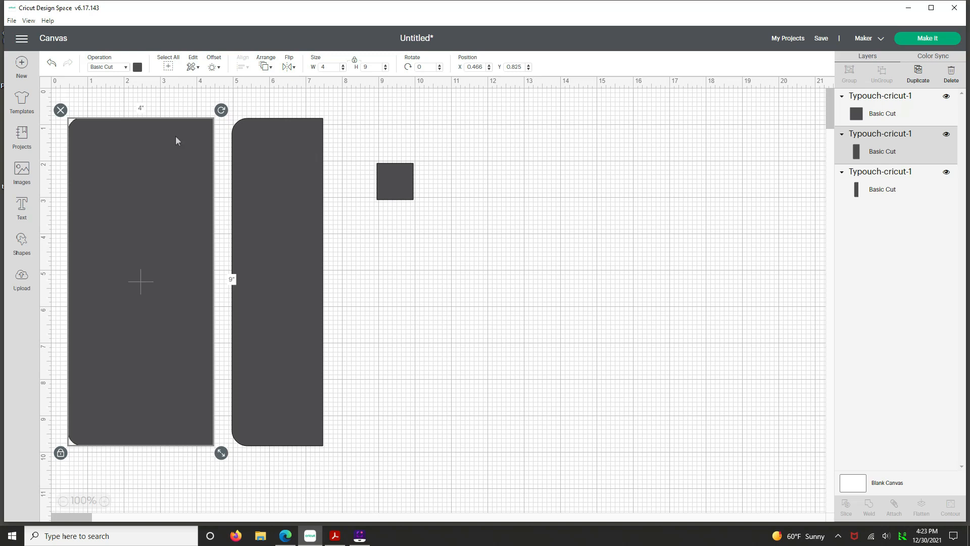
left_click(294, 188)
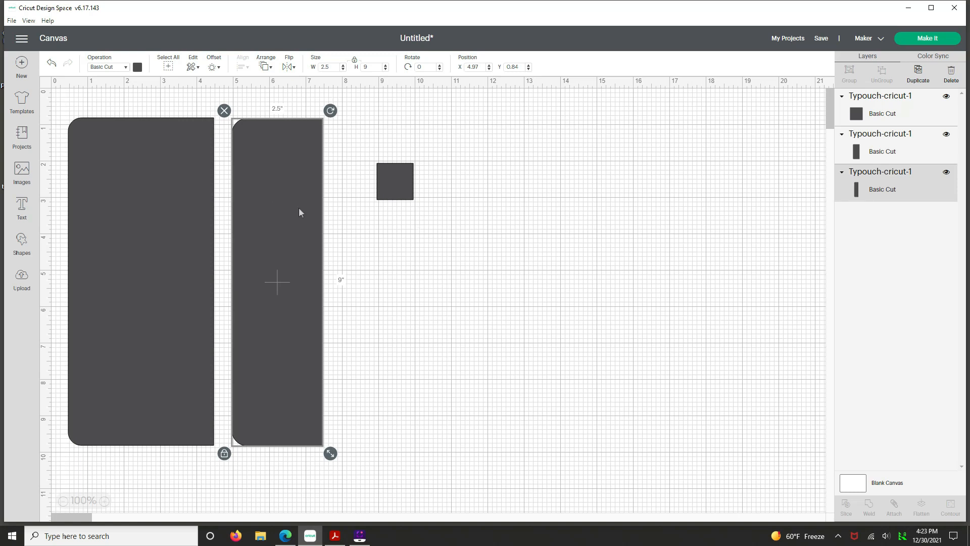
left_click(387, 179)
left_click_drag(354, 131, 467, 280)
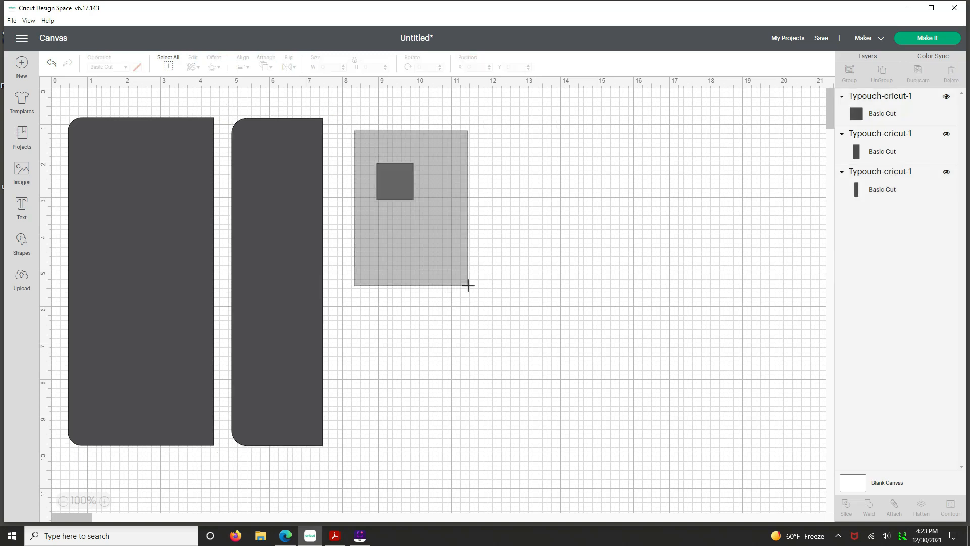
key("Delete")
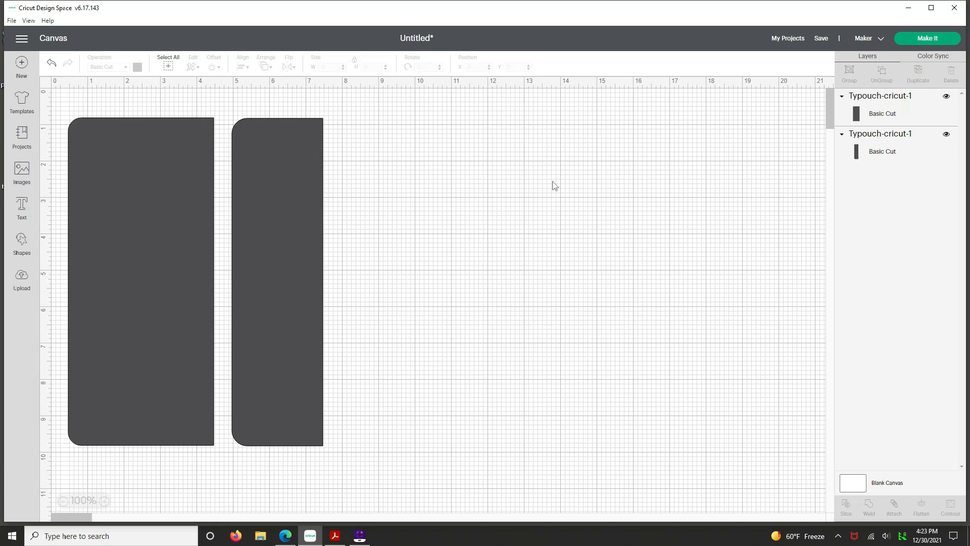
Move both 9-inch panels side by side to the right of the canvas.
left_click_drag(286, 181, 763, 169)
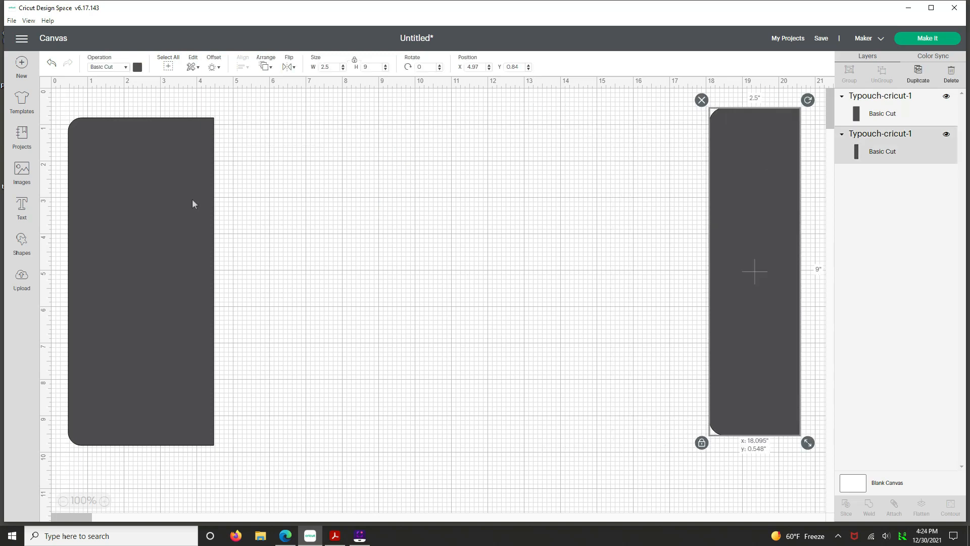
mouse_move(145, 189)
left_mouse_down()
mouse_move(616, 182)
mouse_move(612, 172)
left_mouse_up()
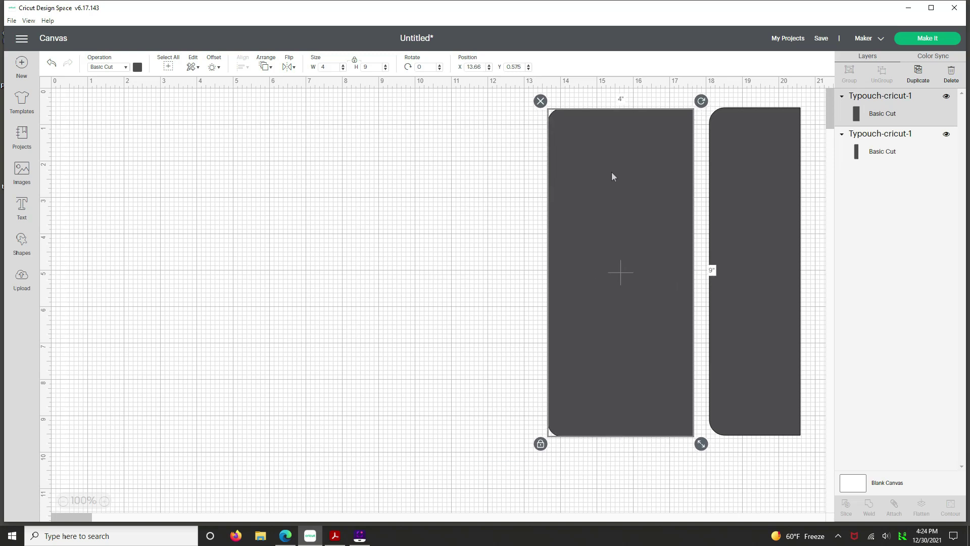
Upload the typouch-cricut-2 image file from Uploads.
left_click(21, 279)
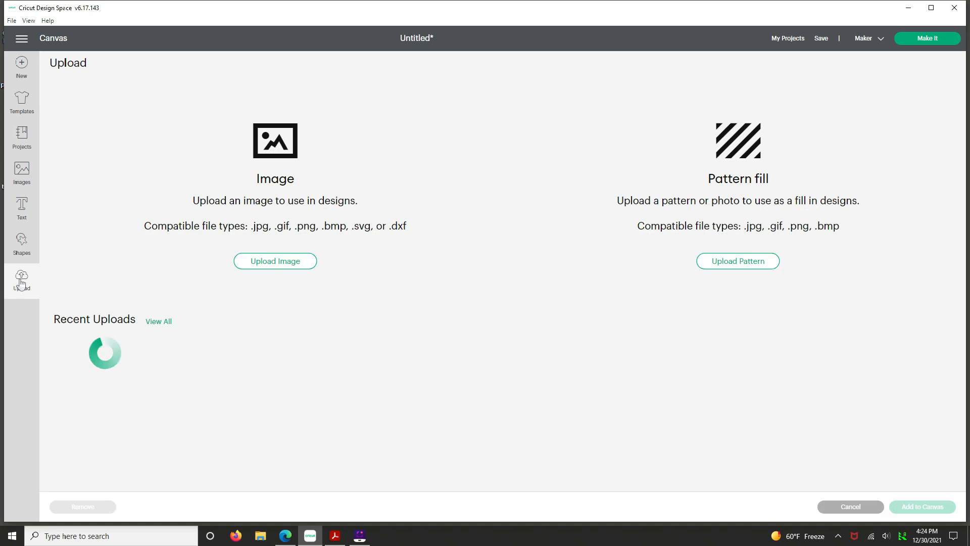
left_click(287, 263)
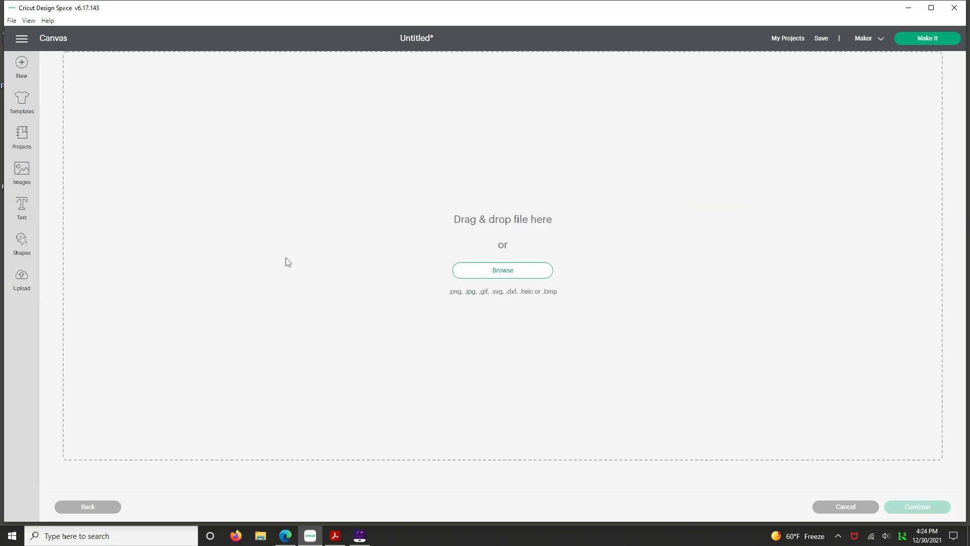
left_click(510, 275)
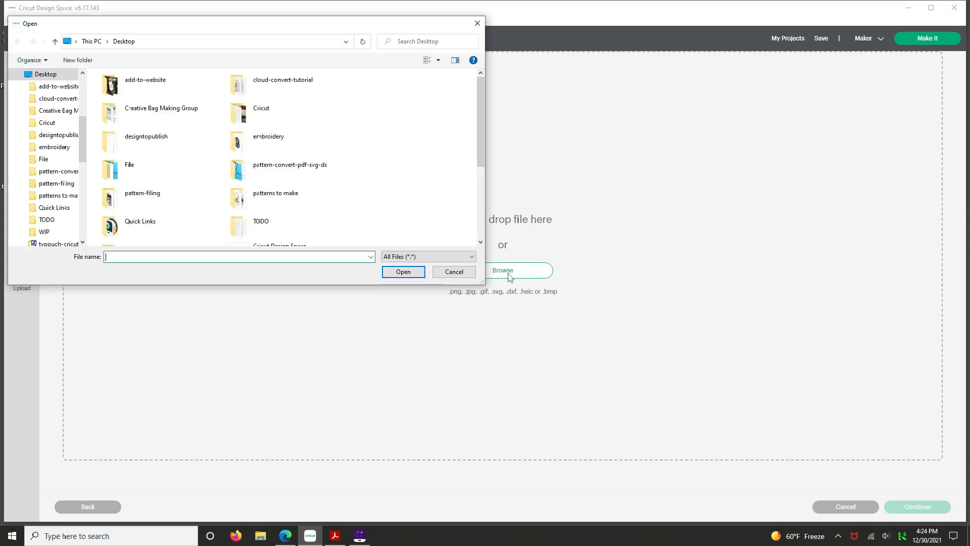
scroll(181, 121, "down", 3)
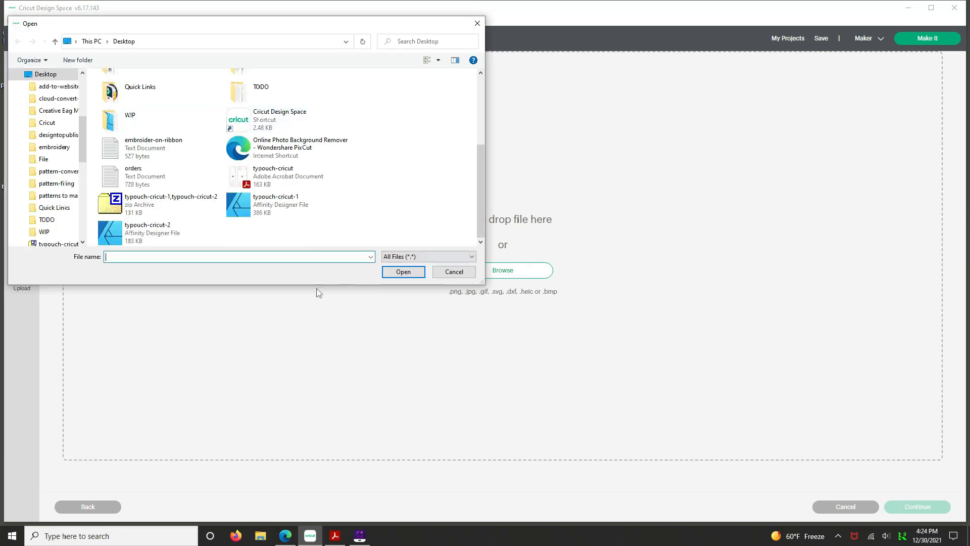
left_click(139, 239)
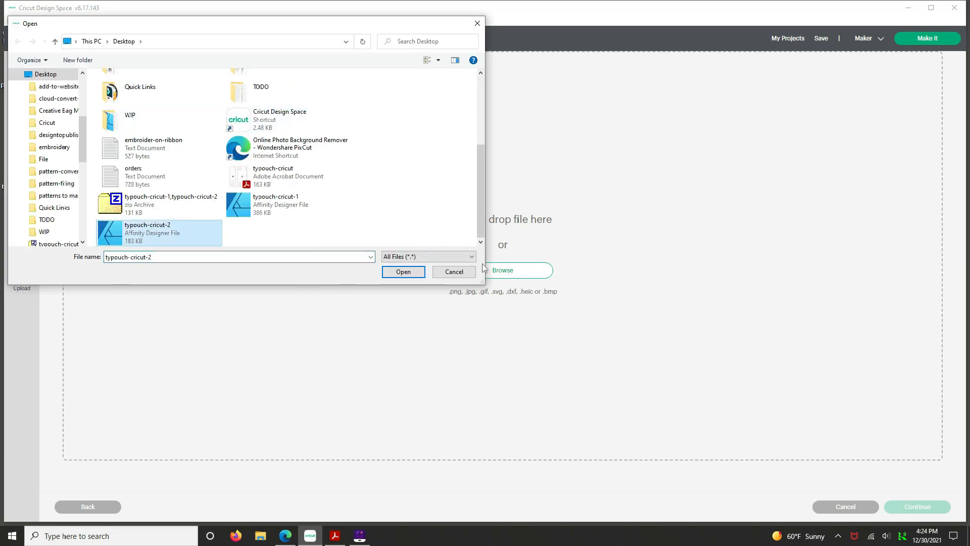
left_click(404, 271)
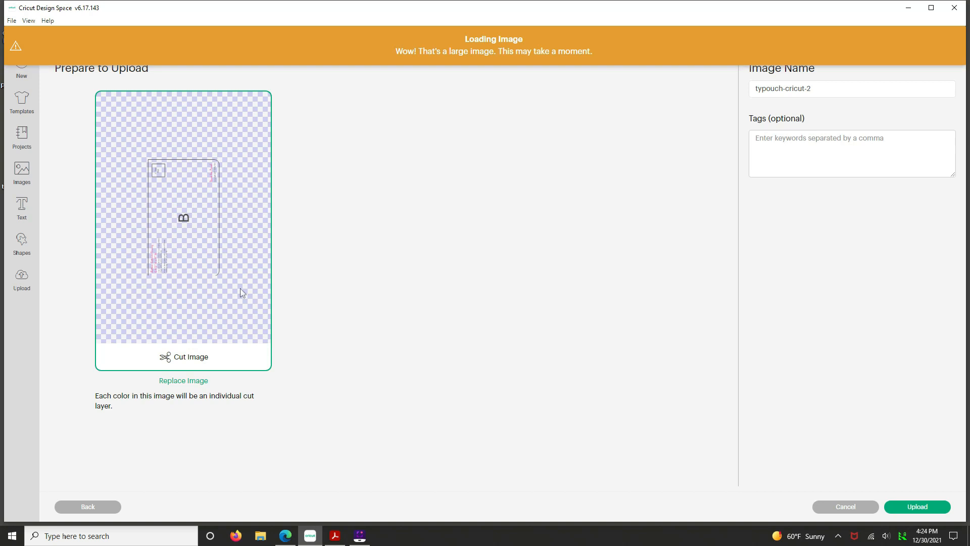
left_click(927, 509)
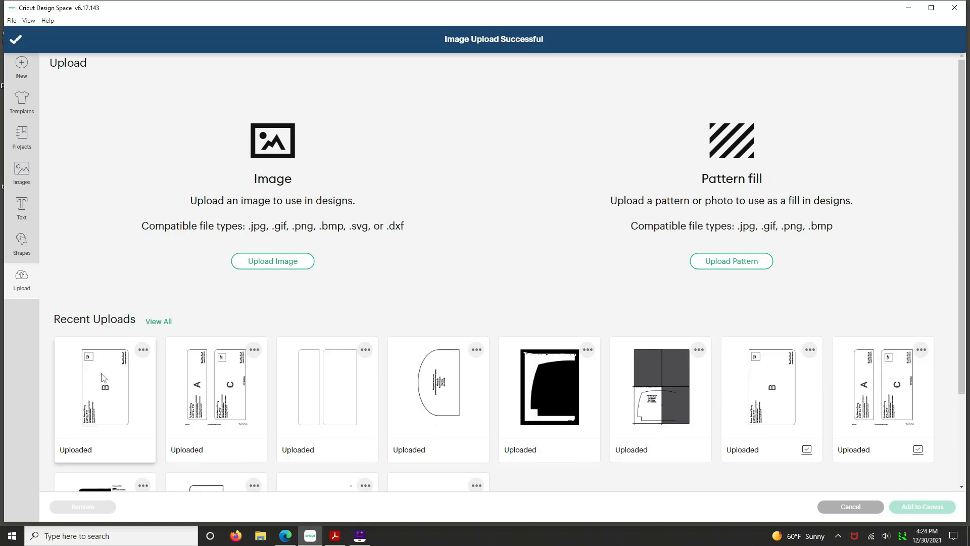
Add the uploaded B pattern piece onto the canvas.
left_click(104, 377)
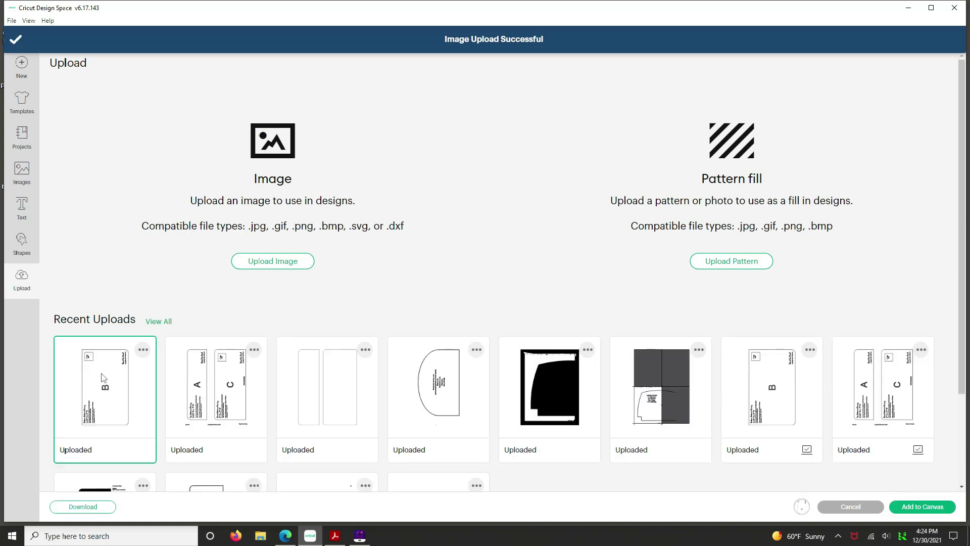
left_click(923, 506)
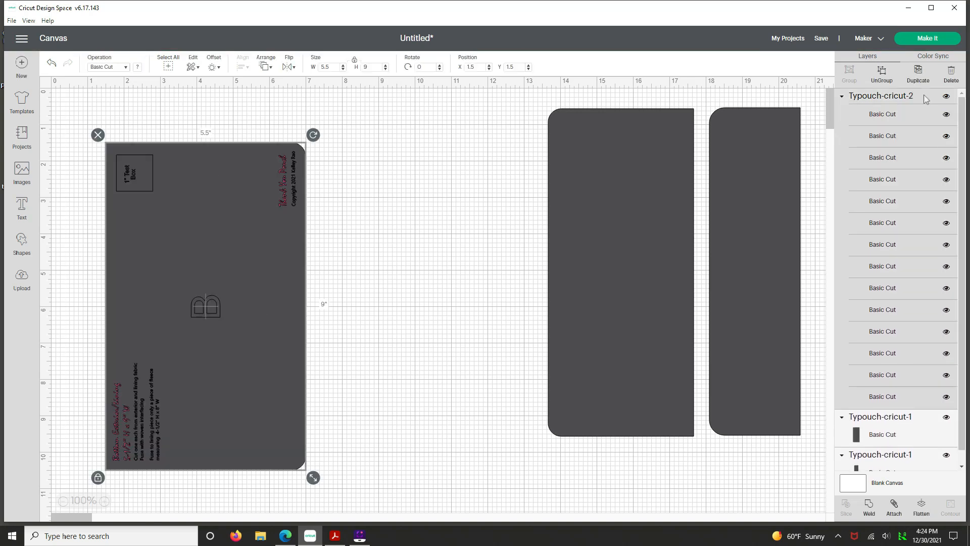
Ungroup piece B and delete its leftover labels, text and test square.
left_click(881, 73)
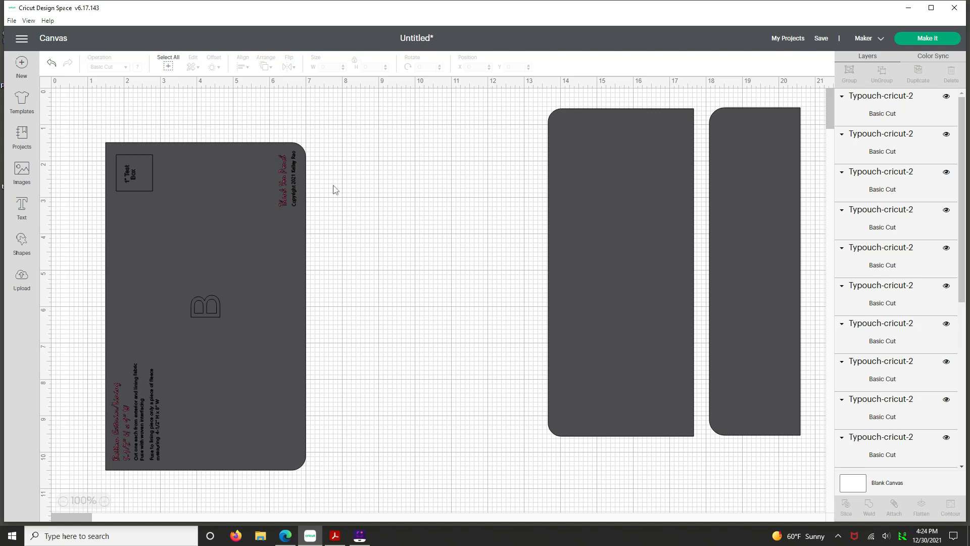
key("ctrl+z")
left_click(429, 177)
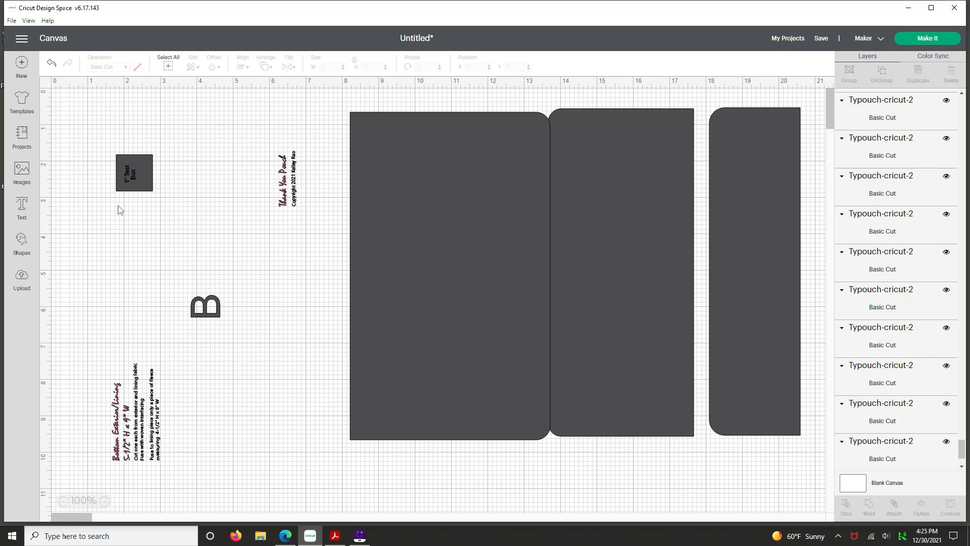
left_click(141, 193)
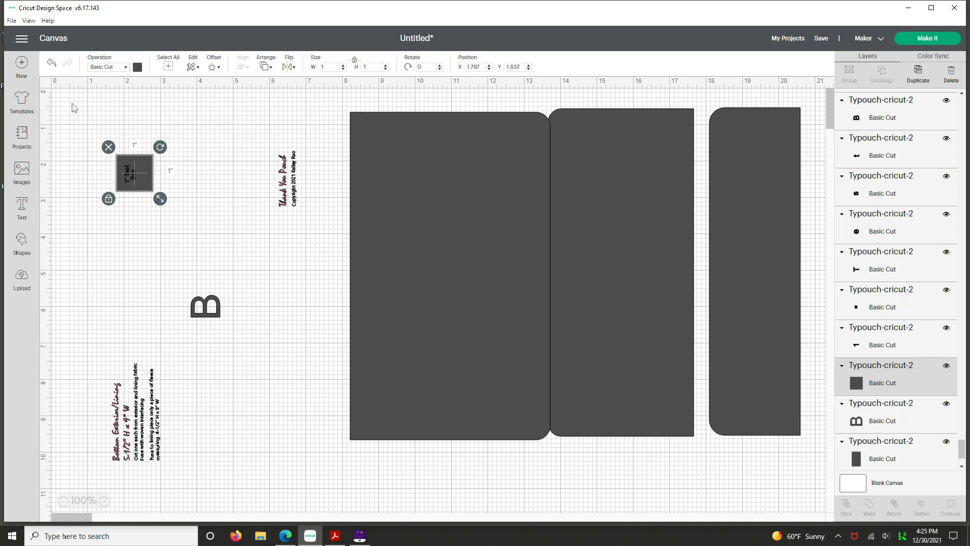
mouse_move(73, 104)
left_mouse_down()
mouse_move(204, 492)
mouse_move(306, 485)
left_mouse_up()
key("Delete")
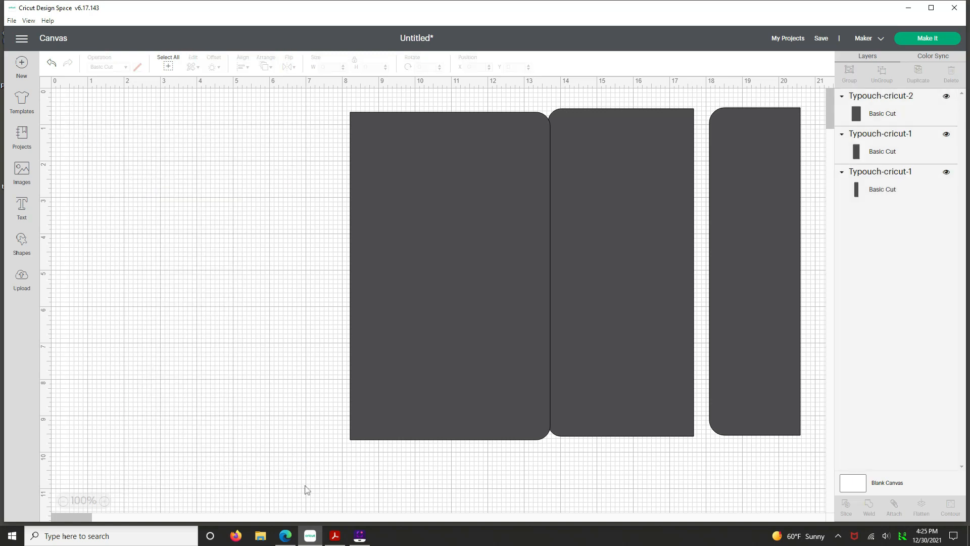
Move the large back panel to the left and the middle piece further left beside it.
left_click(421, 166)
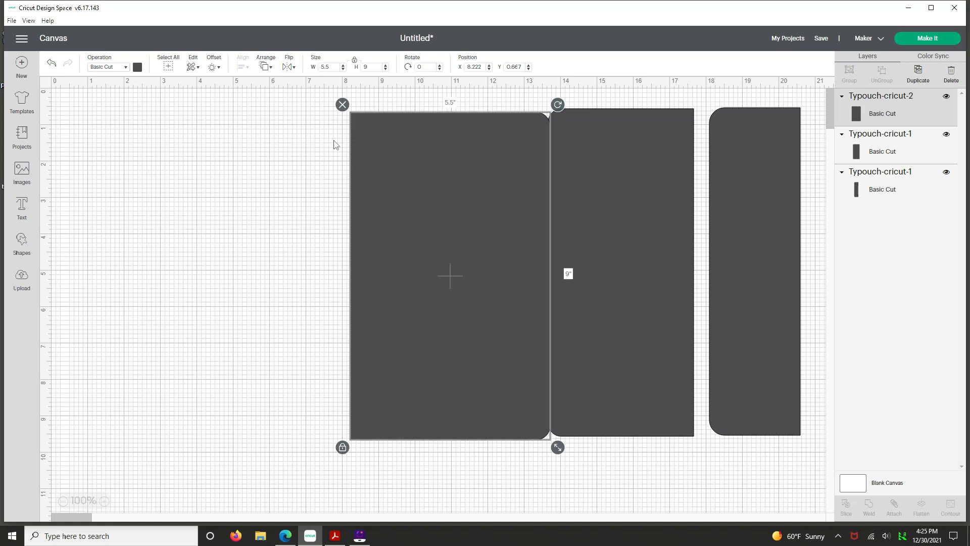
left_click_drag(333, 145, 222, 139)
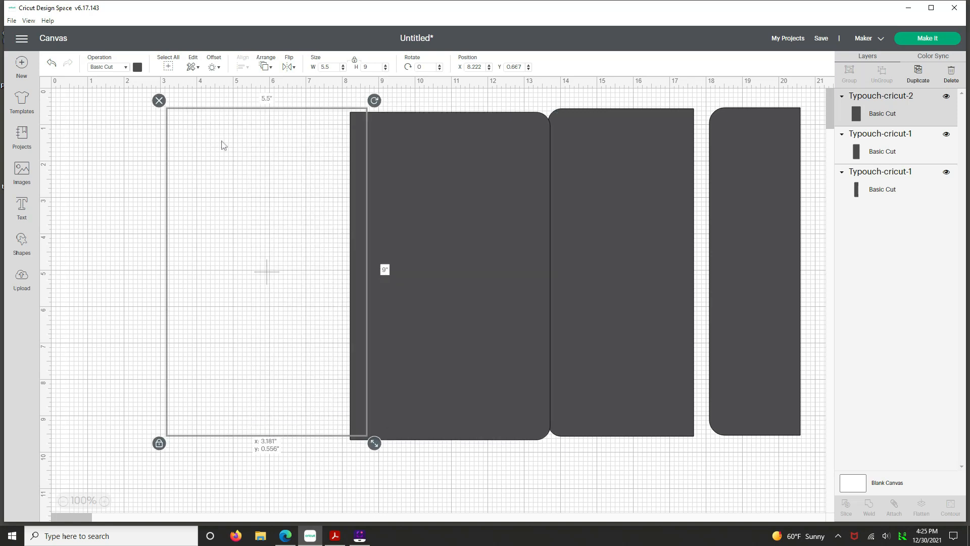
left_click_drag(222, 144, 195, 145)
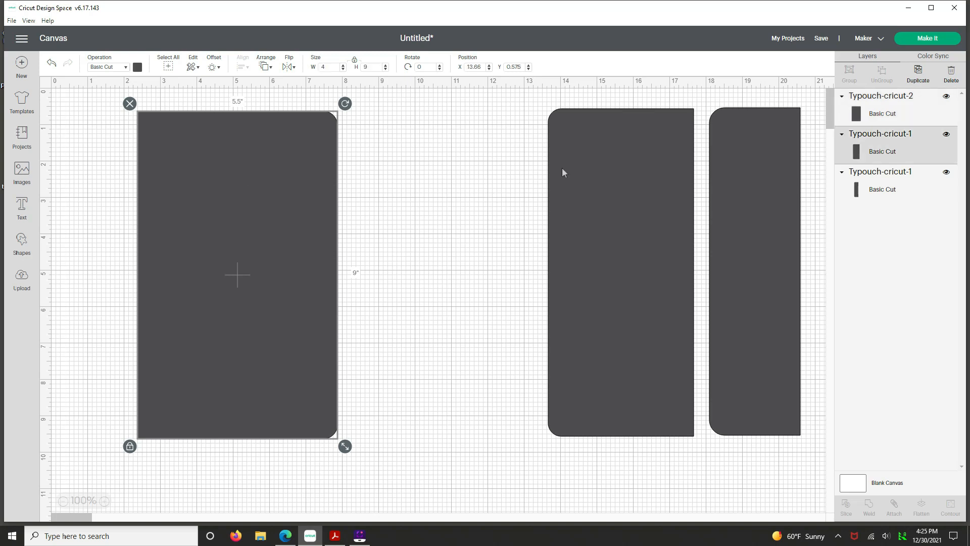
left_click_drag(562, 168, 476, 174)
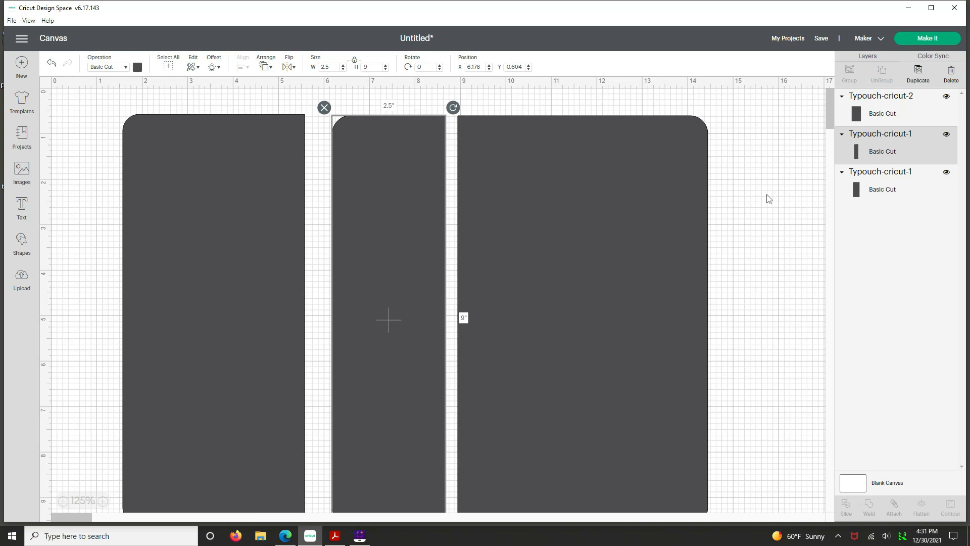
Hide the middle and right pieces, leaving the 4x9 inch back panel selected.
left_click_drag(760, 230, 384, 267)
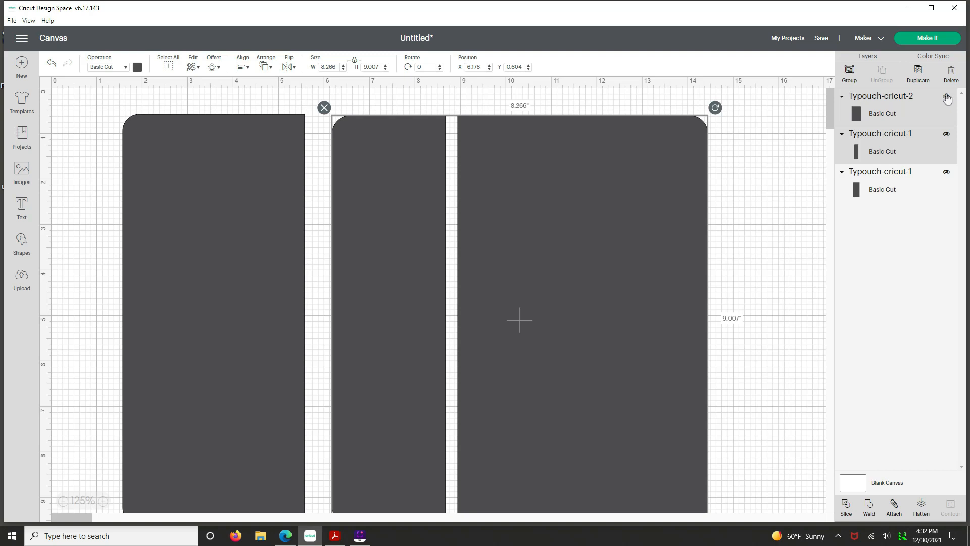
left_click(947, 97)
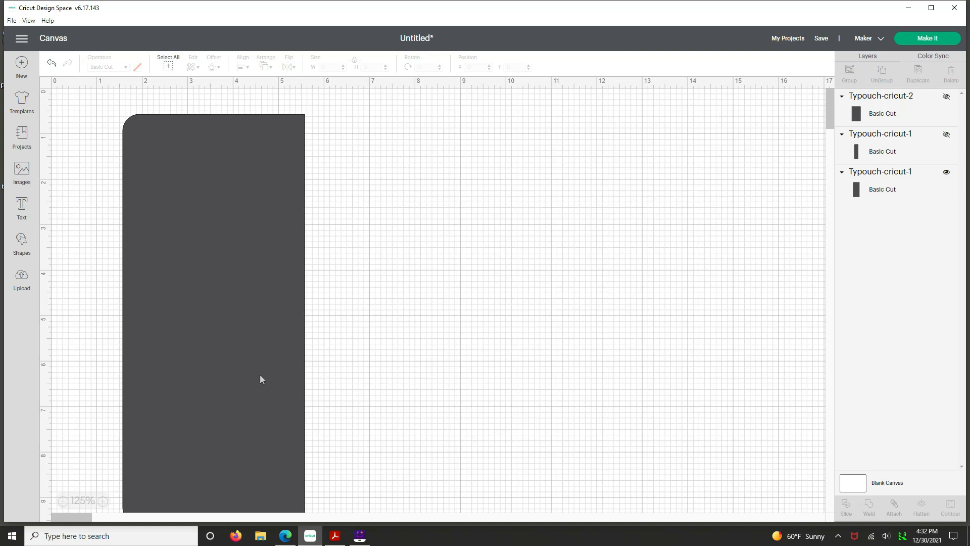
mouse_move(251, 339)
left_mouse_down()
mouse_move(254, 317)
mouse_move(254, 328)
left_mouse_up()
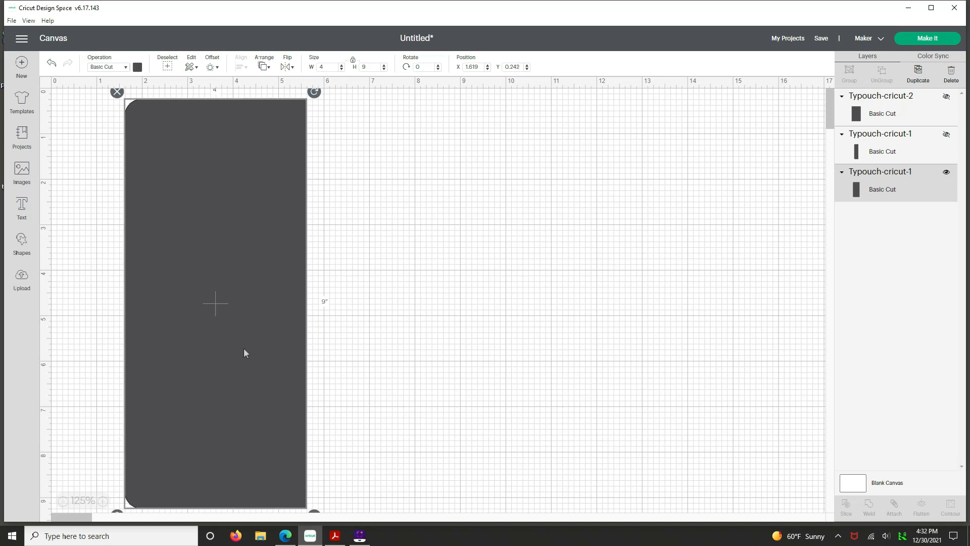
Duplicate the back panel and set the copy beside the original.
right_click(235, 220)
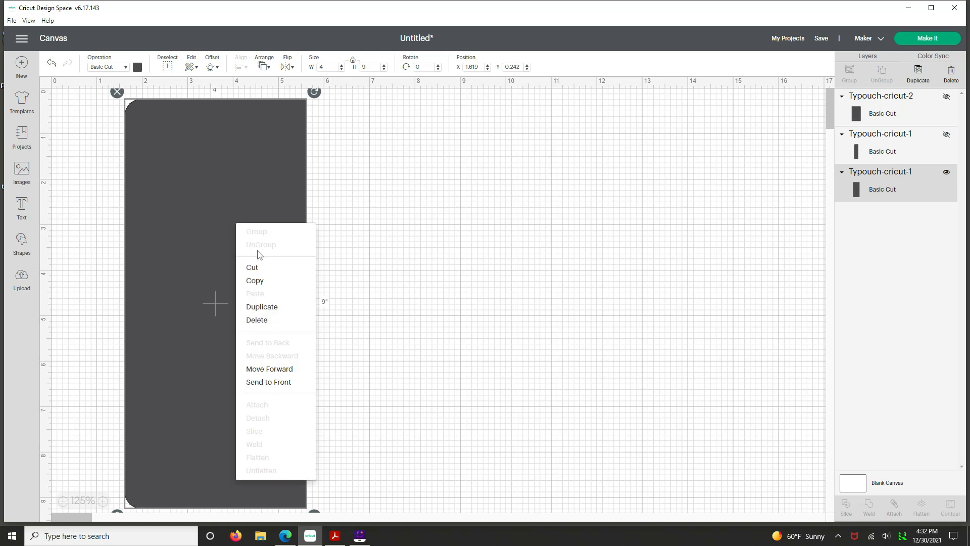
left_click(275, 307)
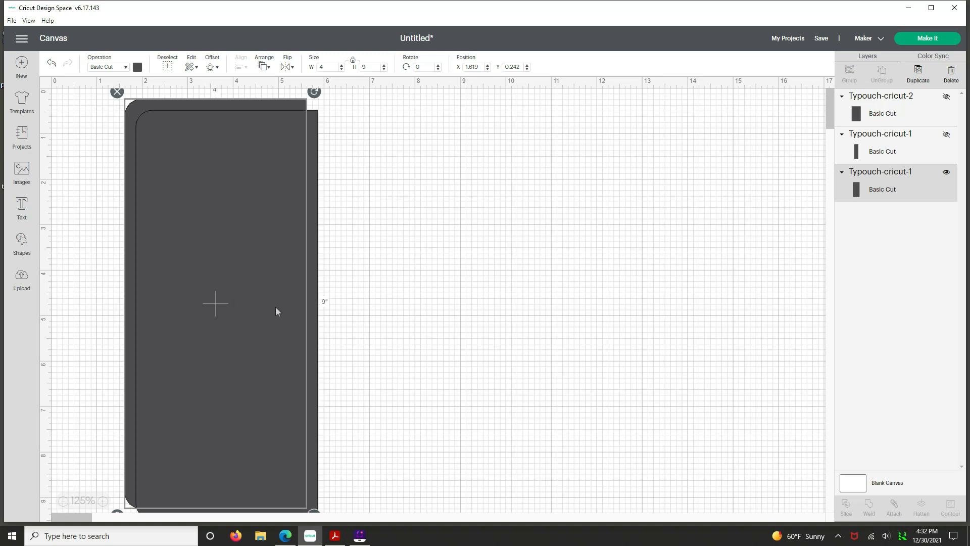
left_click_drag(331, 292, 437, 258)
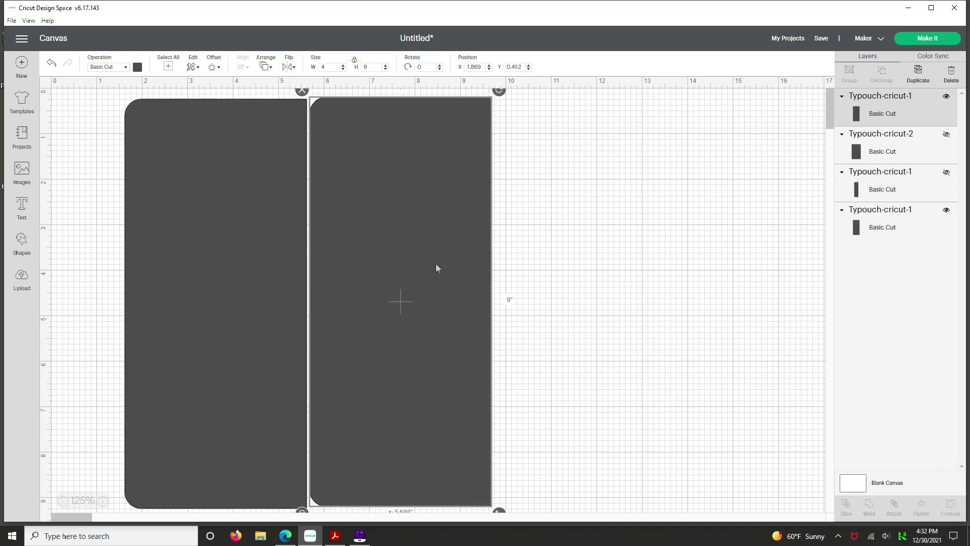
Flip the copy horizontally so the two 4x9 panels mirror each other.
left_click(289, 68)
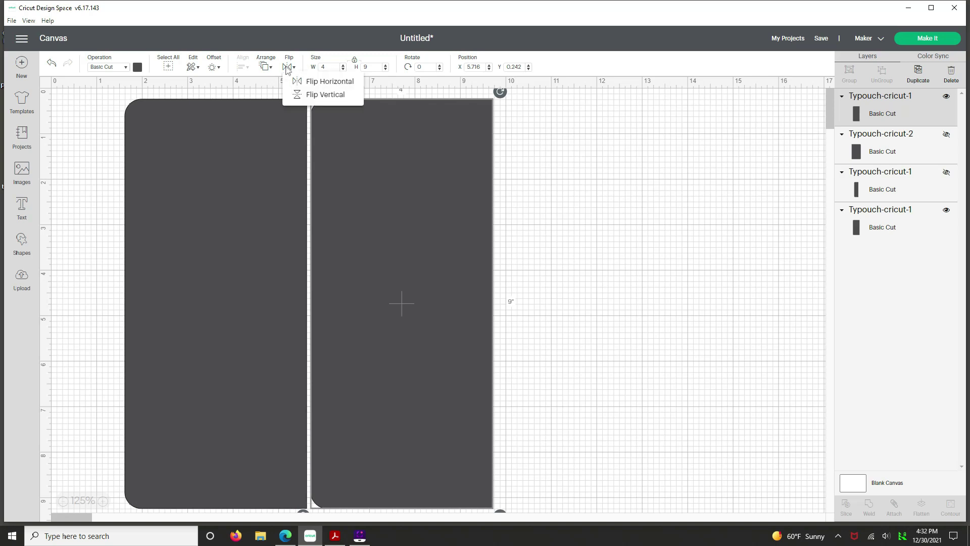
left_click(310, 82)
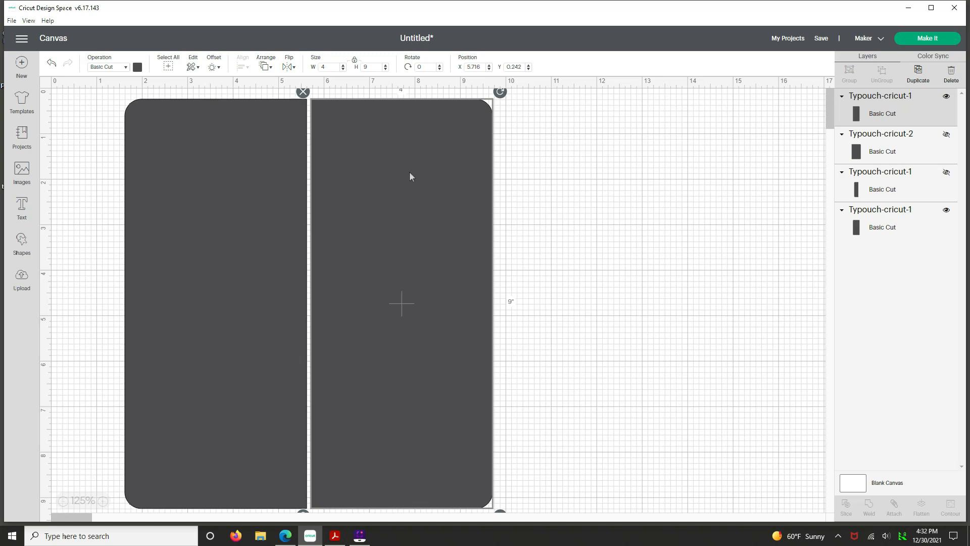
key("Escape")
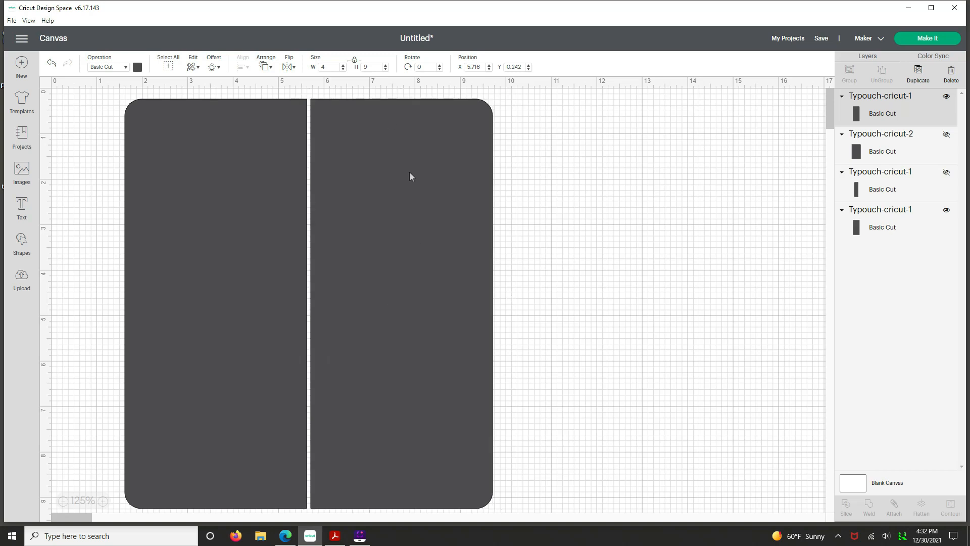
left_click(389, 119)
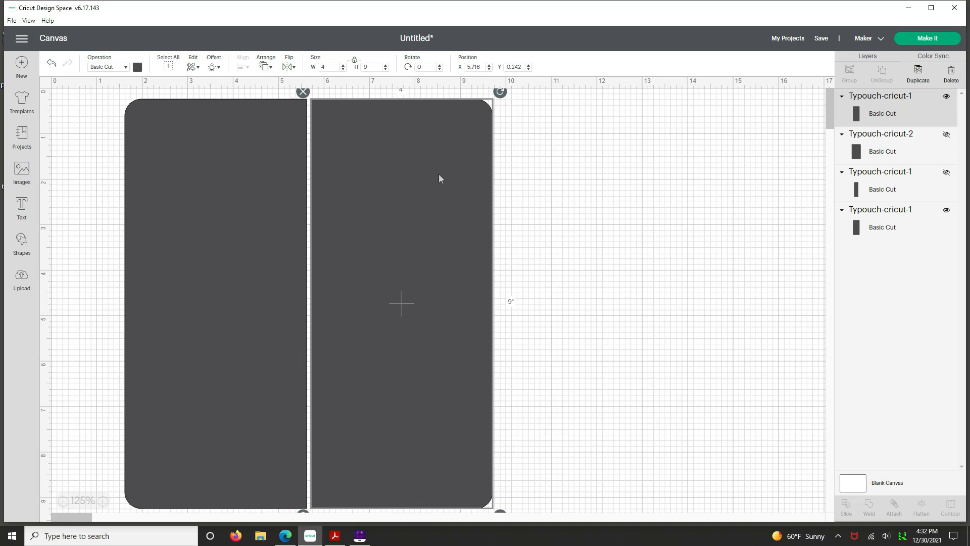
Fill the left back panel light blue.
left_click(194, 175)
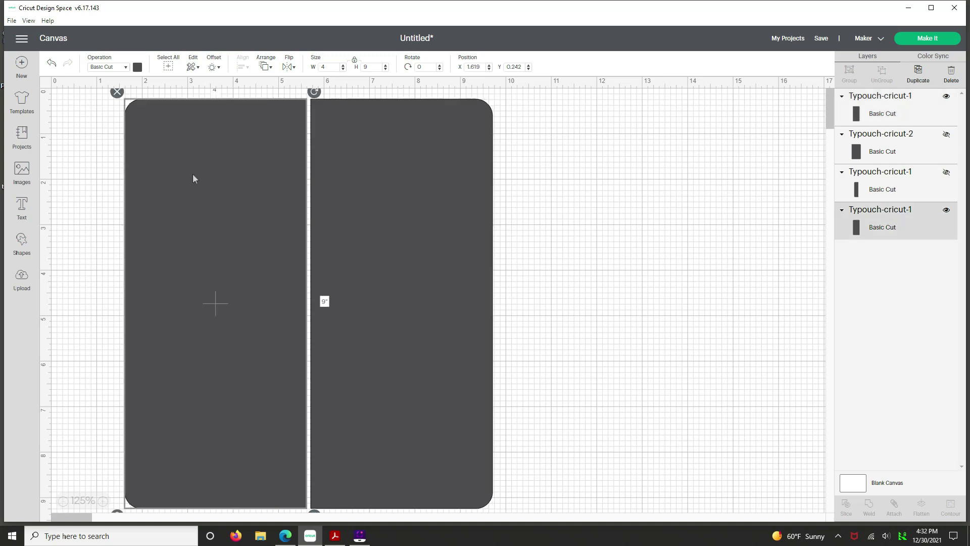
left_click(137, 67)
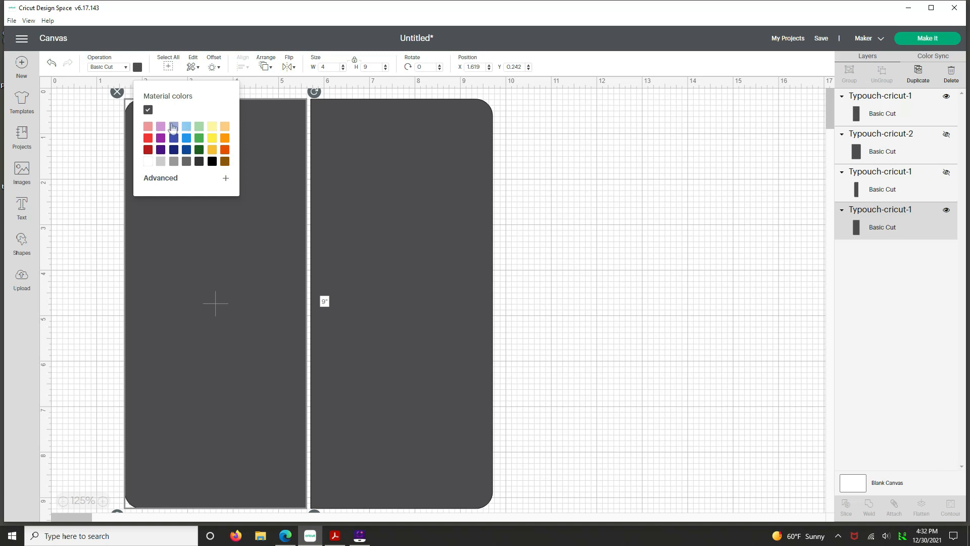
left_click(173, 126)
left_click(356, 181)
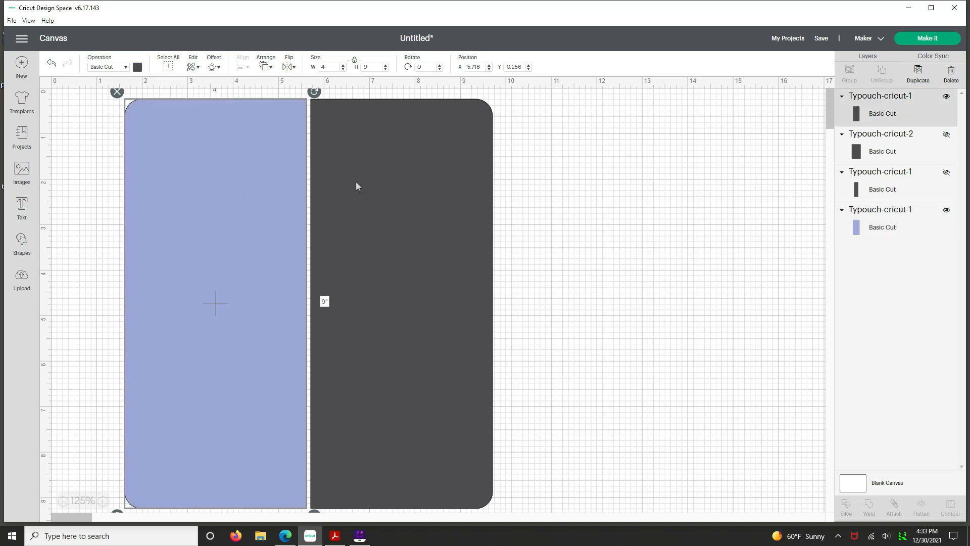
Fill the right back panel light grey.
left_click(137, 67)
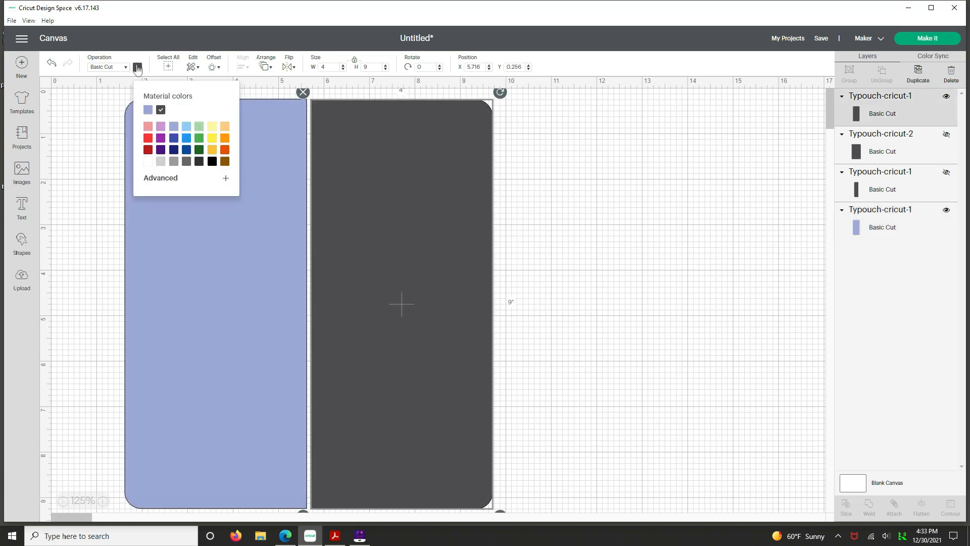
left_click(161, 161)
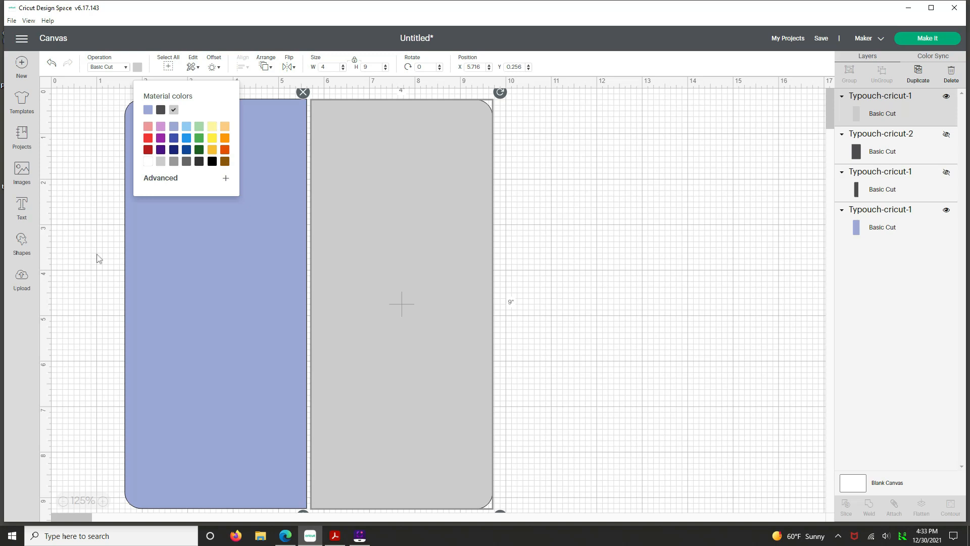
left_click(65, 251)
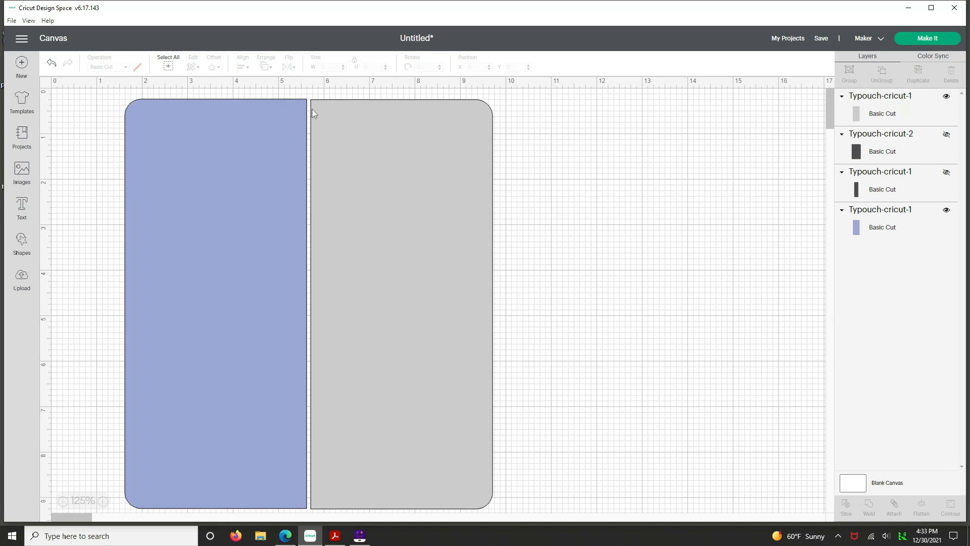
Nudge the grey panel against the blue one and zoom in on both halves.
left_click(324, 112)
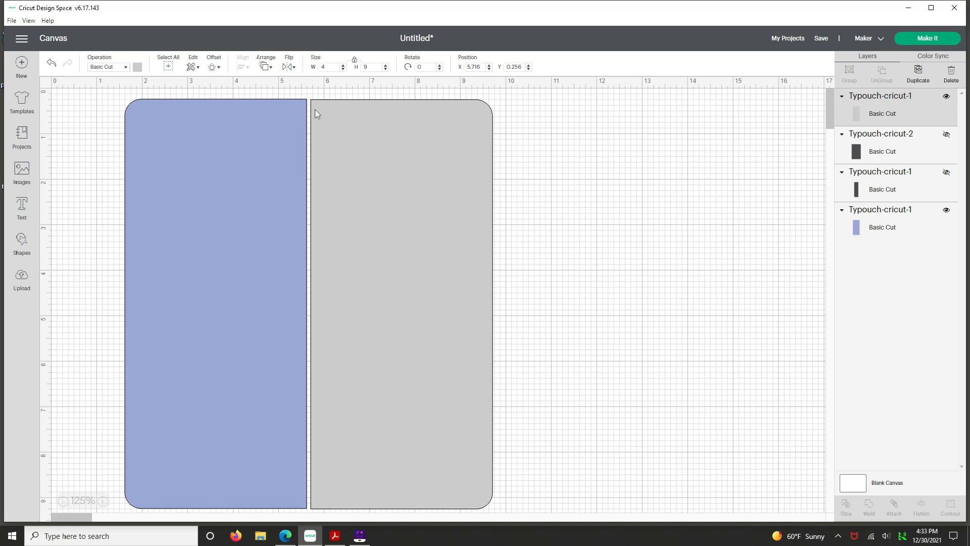
left_click(315, 110)
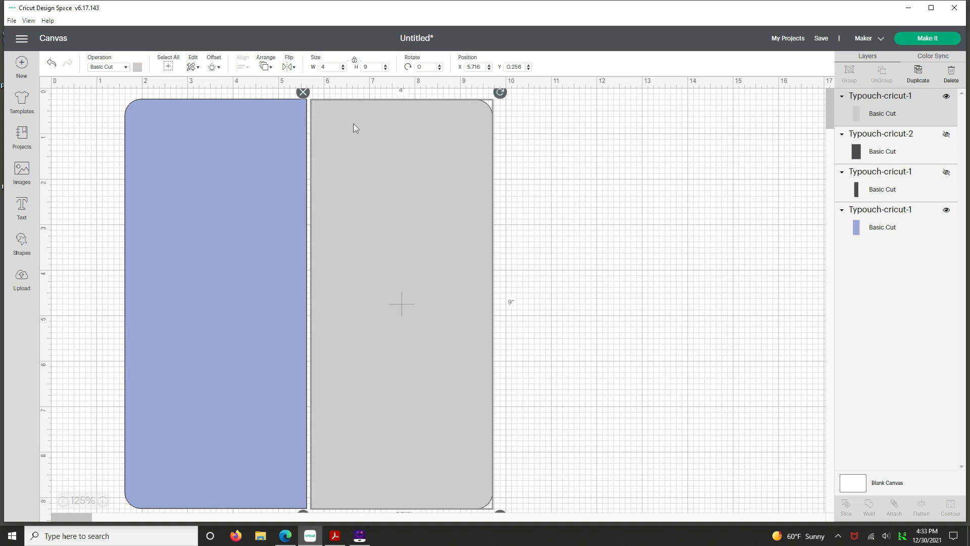
key("Left")
key("Left")
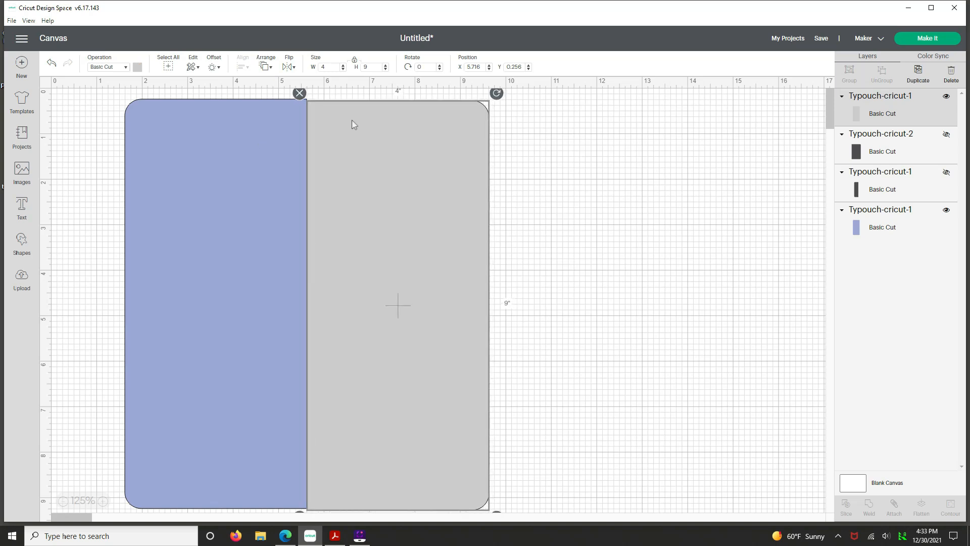
key("Right")
key("Right")
left_click_drag(353, 122, 351, 122)
key("Left")
key("Left")
key("Left")
left_click_drag(274, 93, 344, 118)
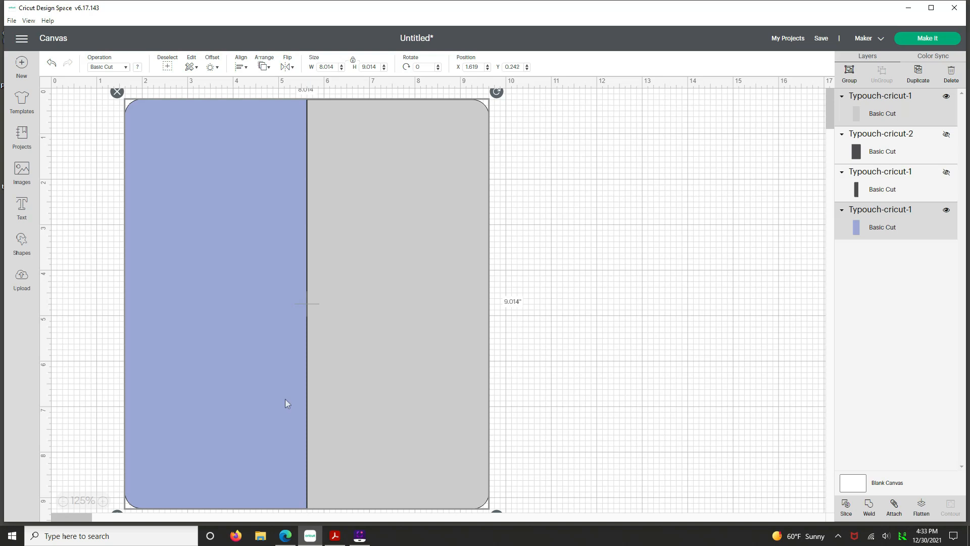
left_click(104, 500)
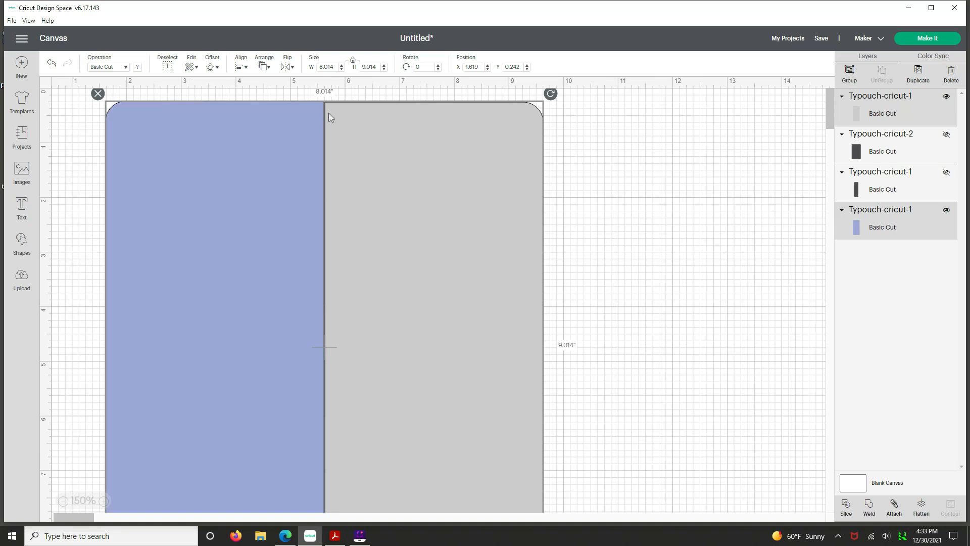
left_click_drag(336, 114, 333, 113)
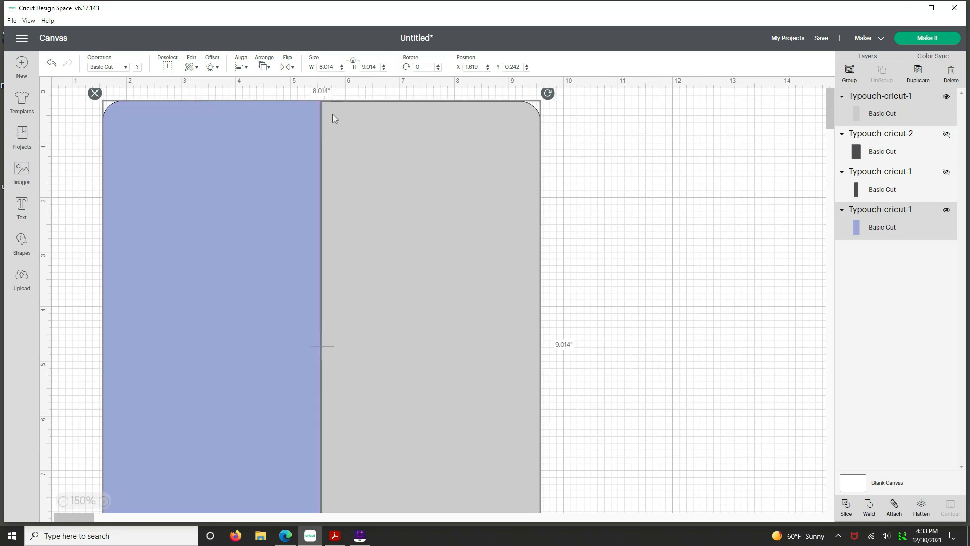
Fine-tune the grey half flush with the blue, selecting both to read W 8, H 9.
left_click(363, 112)
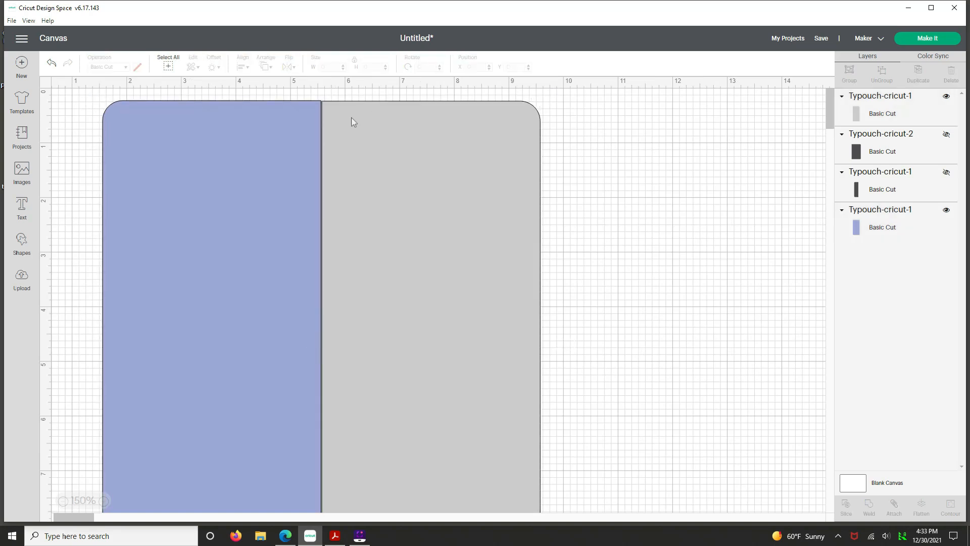
left_click(351, 118)
left_click_drag(341, 117, 339, 118)
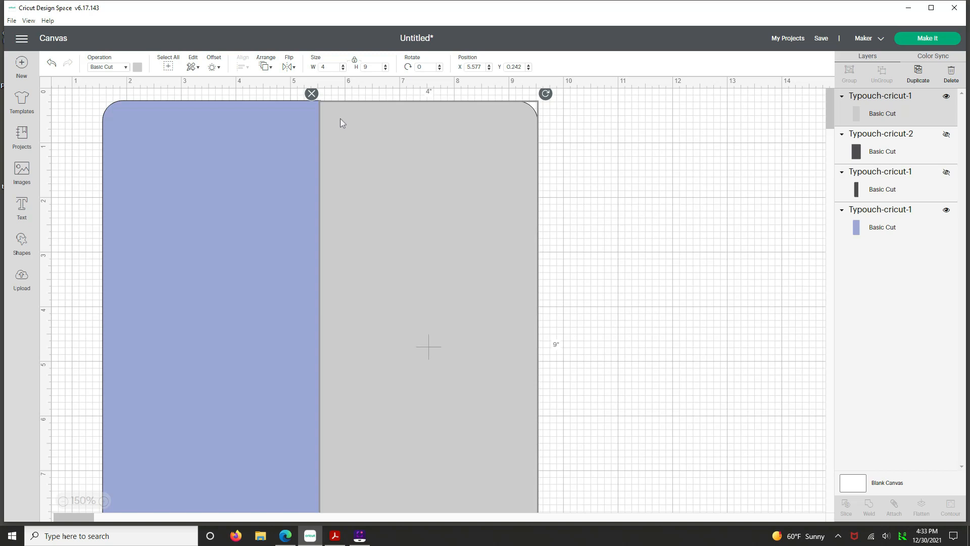
left_click_drag(340, 119, 339, 117)
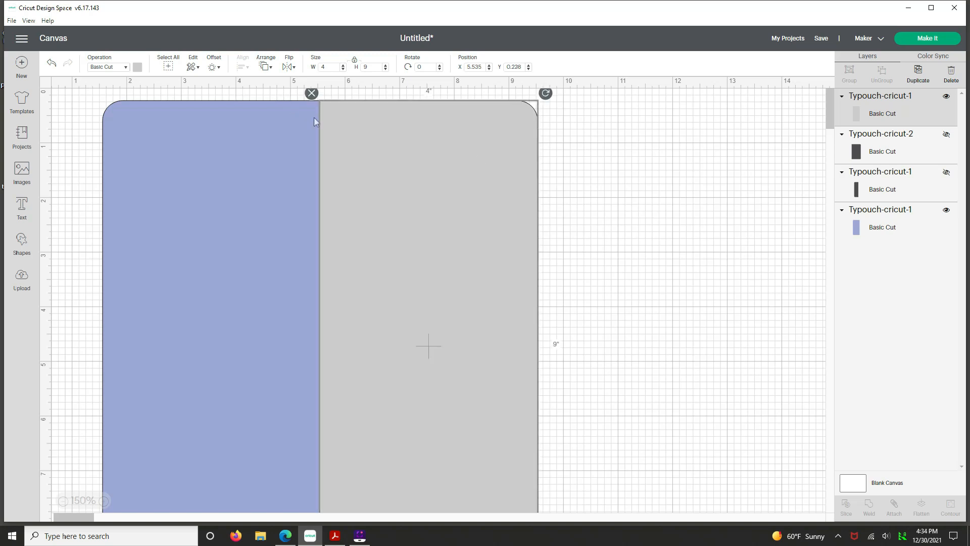
left_click_drag(278, 95, 371, 133)
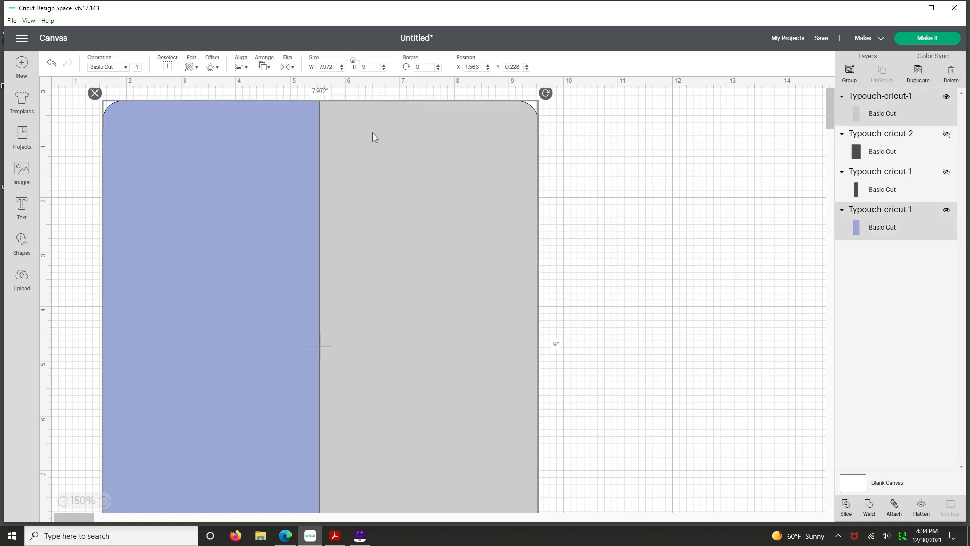
left_click(553, 179)
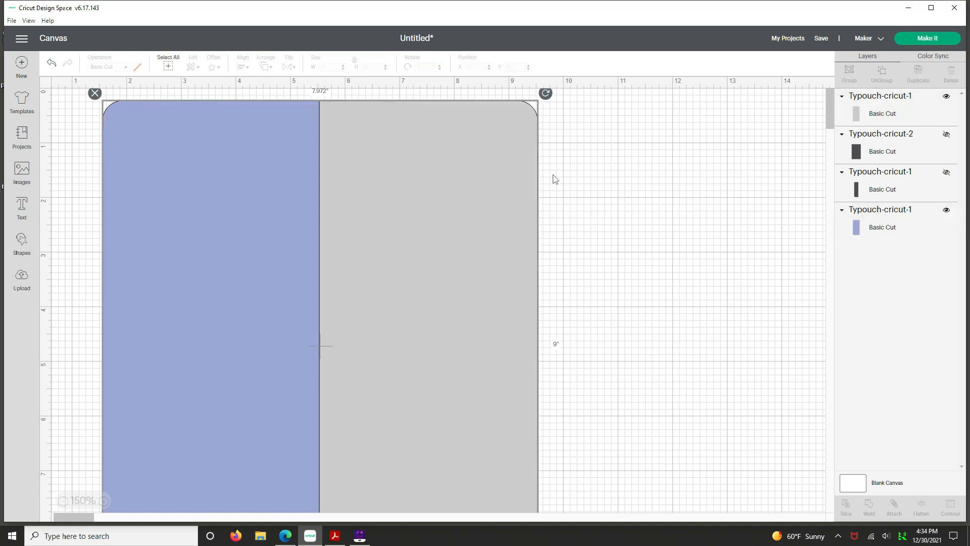
left_click(371, 134)
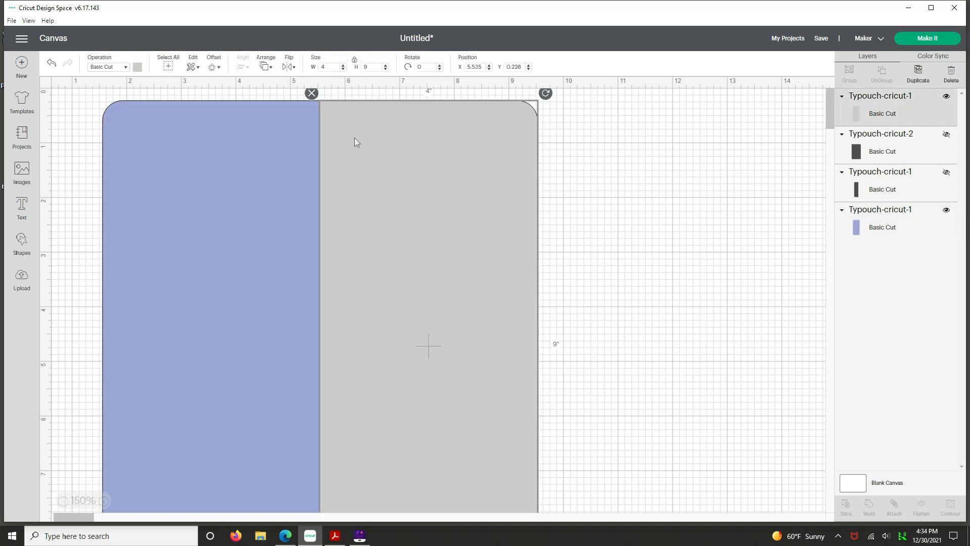
left_click_drag(354, 137, 358, 137)
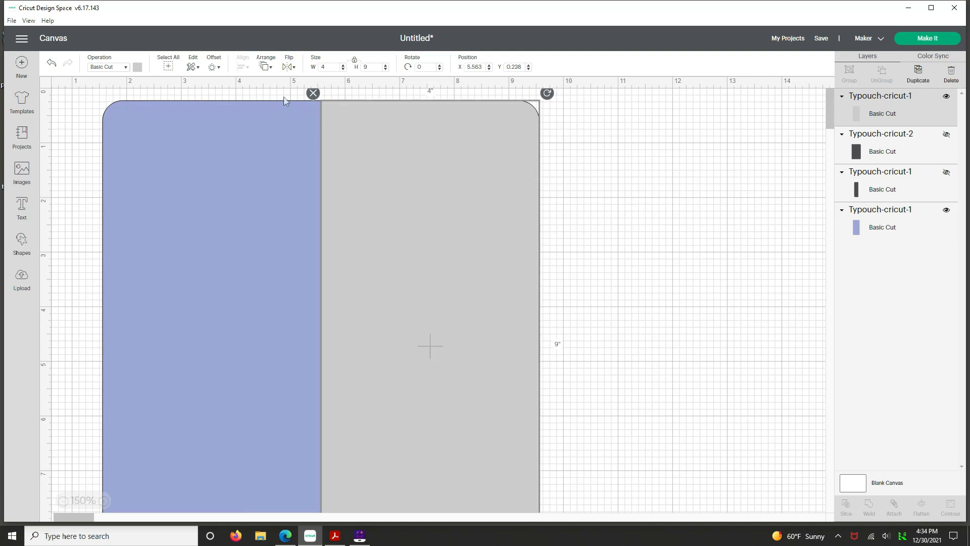
left_click_drag(273, 95, 375, 147)
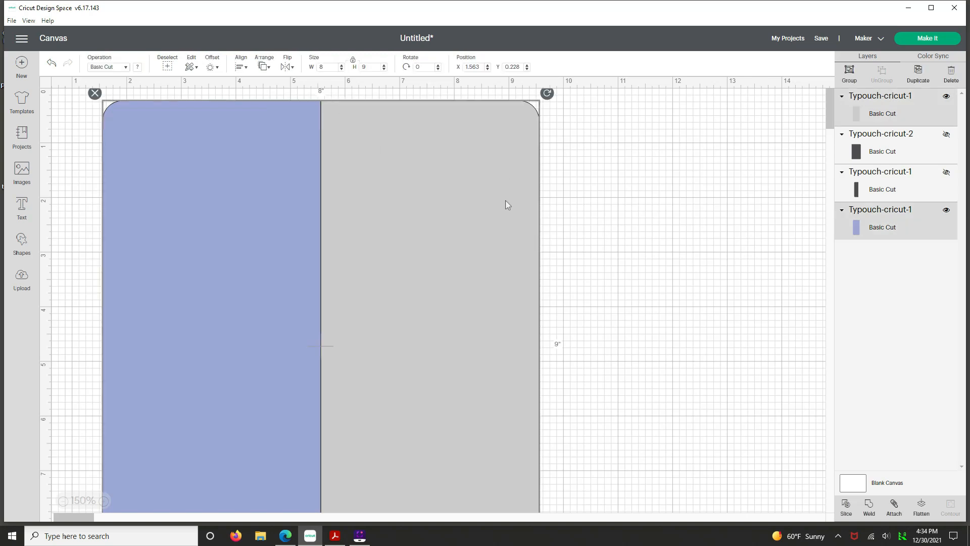
Align the two halves to top and weld them into one 8x9 inch back panel.
left_click(265, 68)
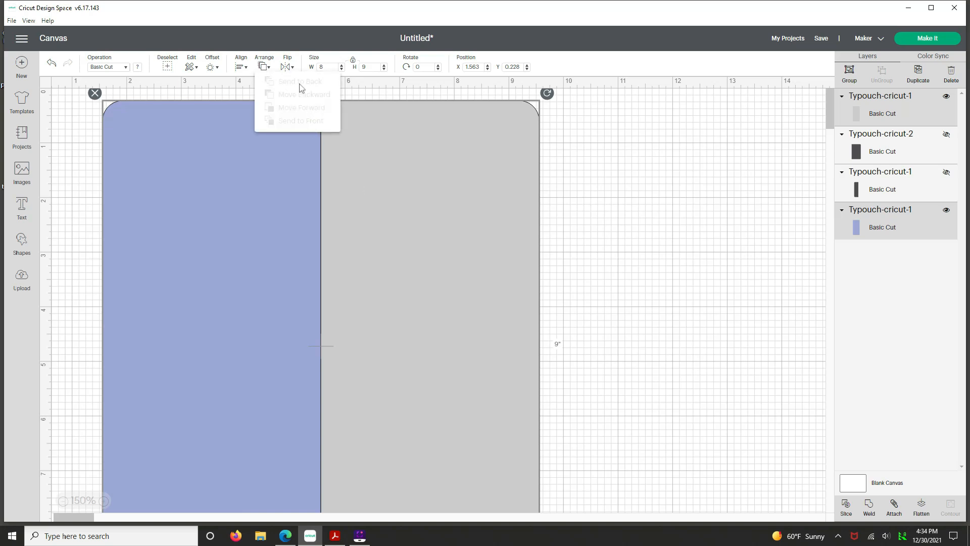
left_click(241, 68)
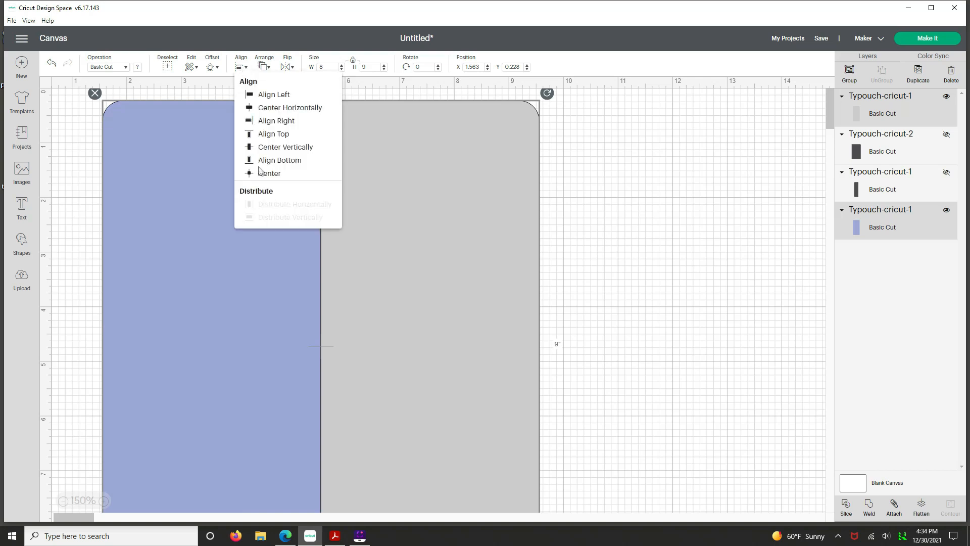
left_click(269, 135)
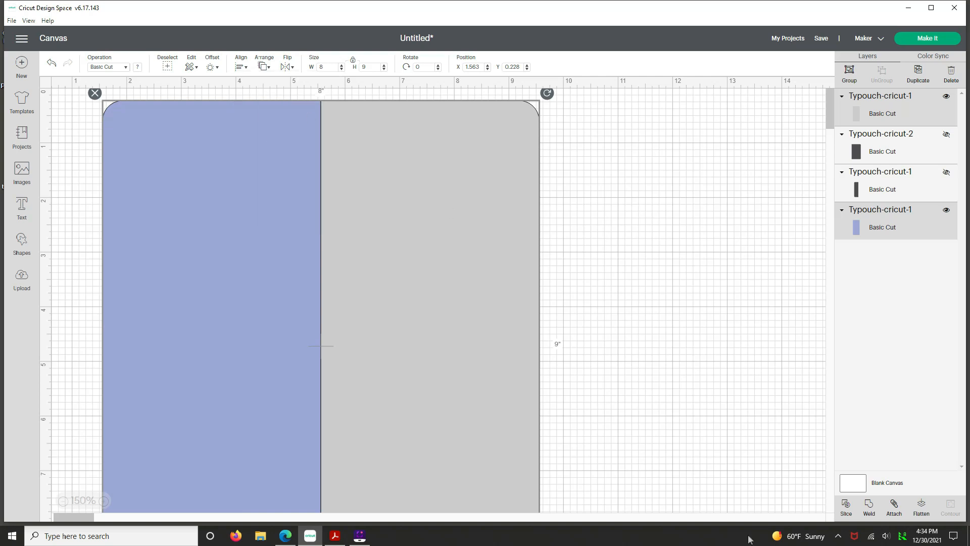
left_click(870, 509)
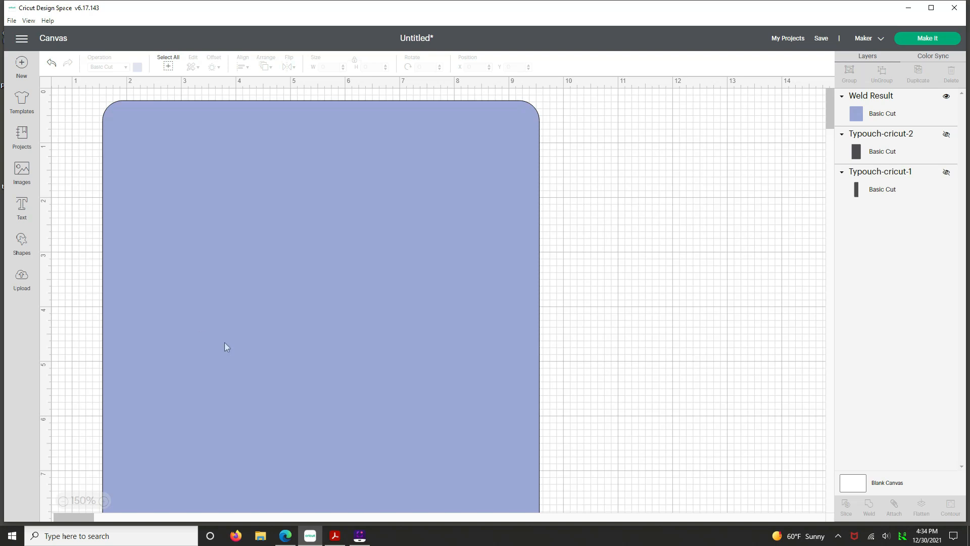
Reposition the welded panel and unhide both Typouch front pieces.
left_click(63, 501)
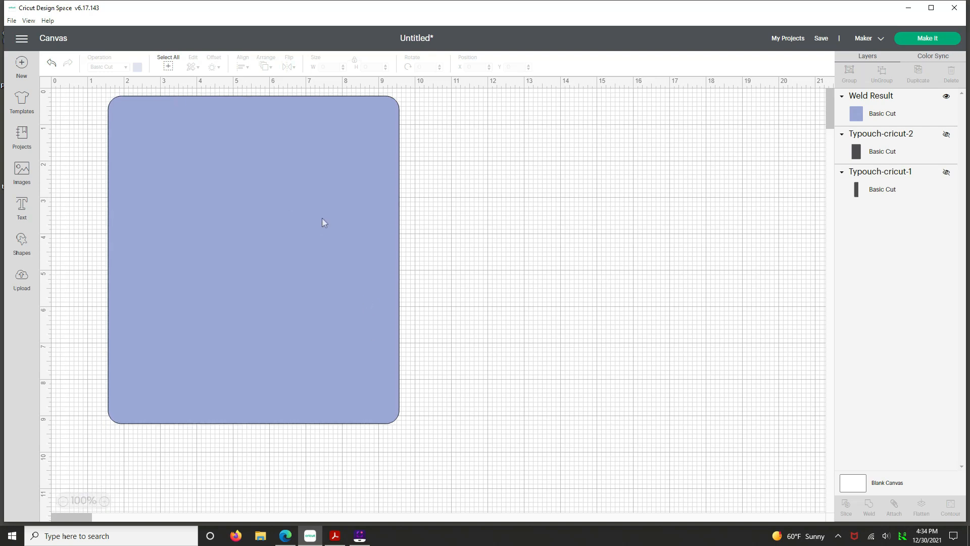
left_click_drag(322, 221, 424, 260)
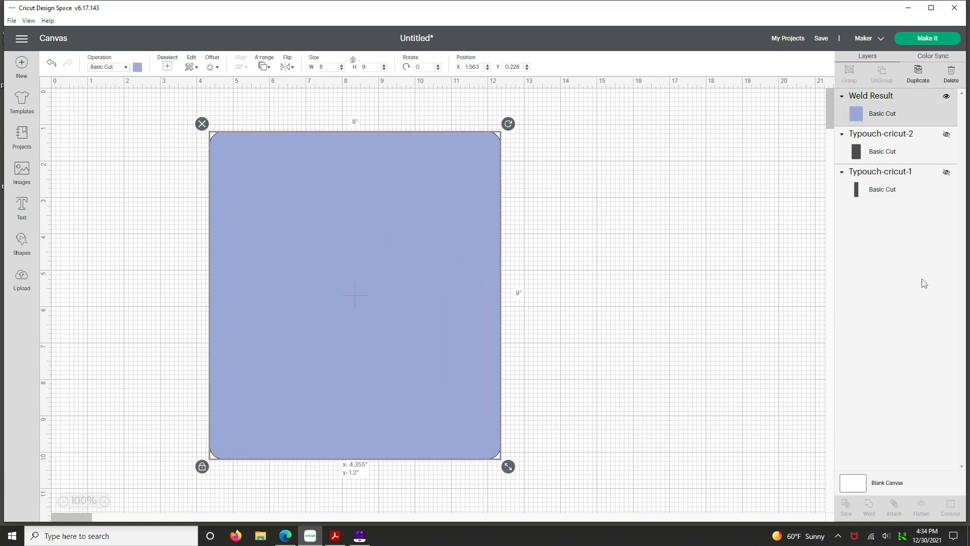
left_click(948, 135)
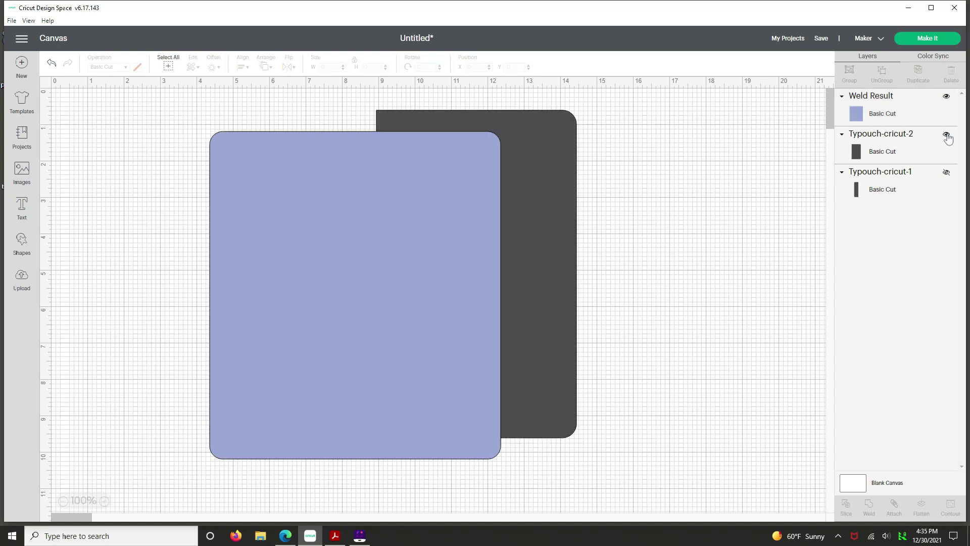
left_click(946, 174)
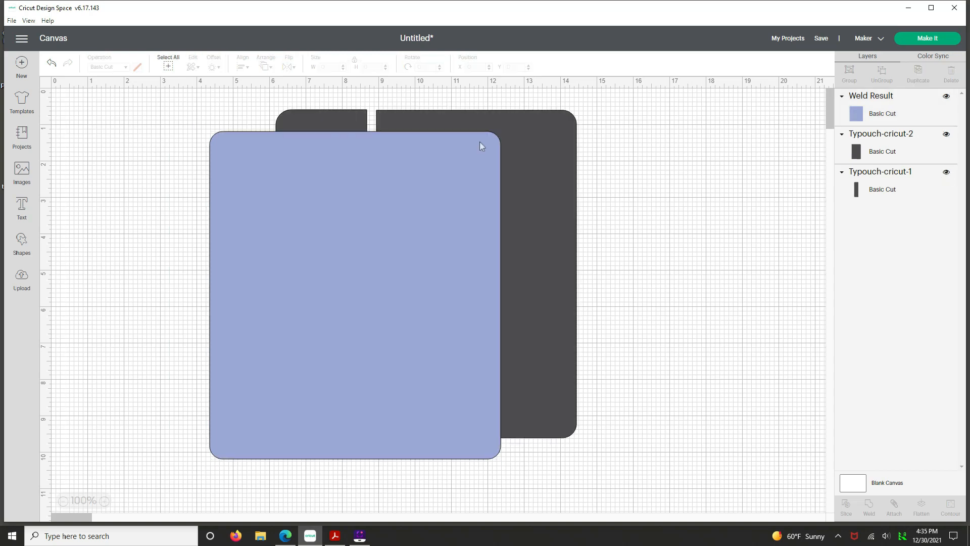
Send the blue welded panel to the back behind the dark pieces.
left_click(323, 210)
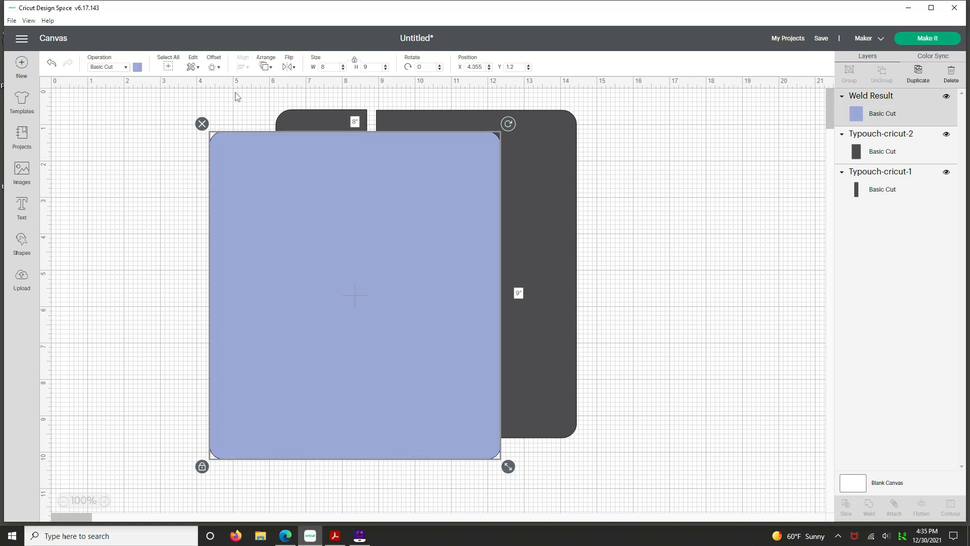
left_click(267, 69)
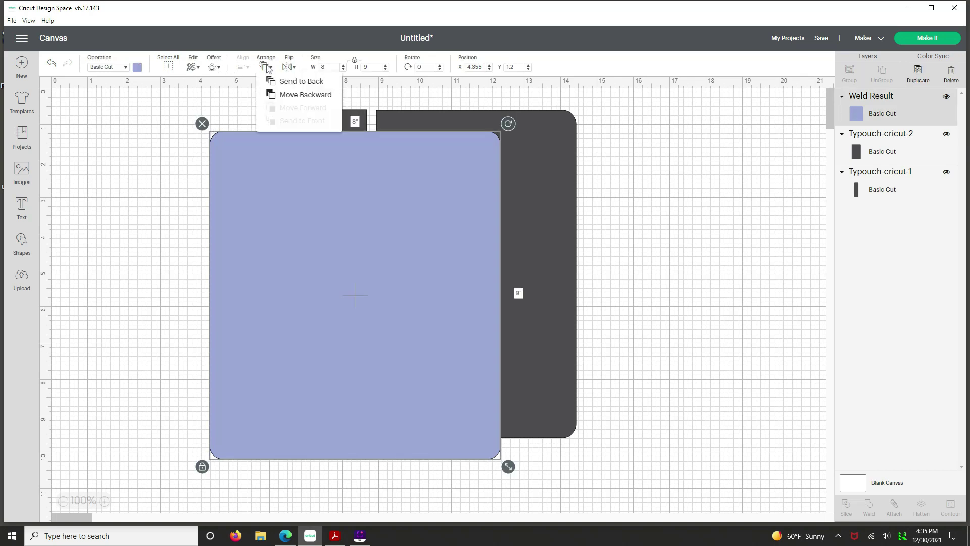
left_click(300, 82)
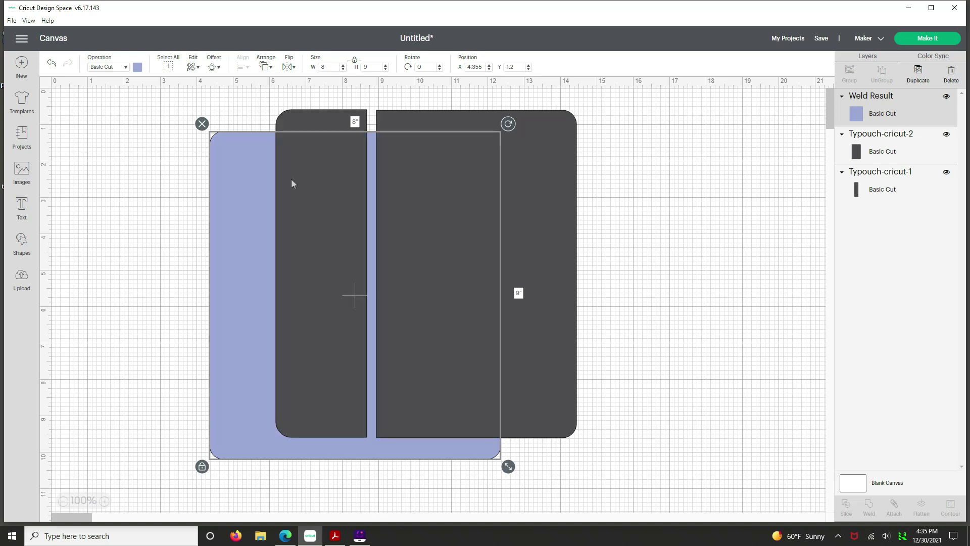
left_click(697, 199)
Drag the narrow and large dark front pieces onto the blue back panel.
left_click(326, 205)
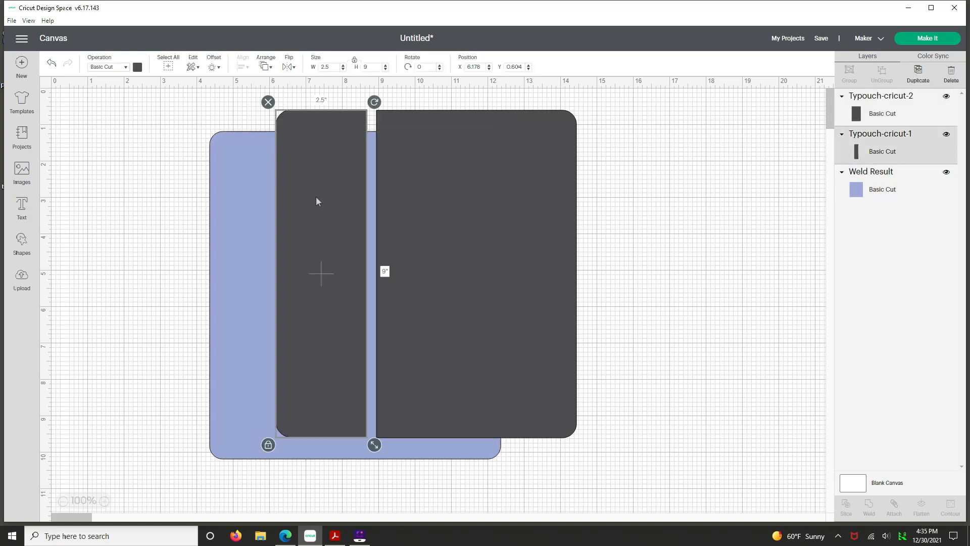
left_click_drag(288, 216, 248, 219)
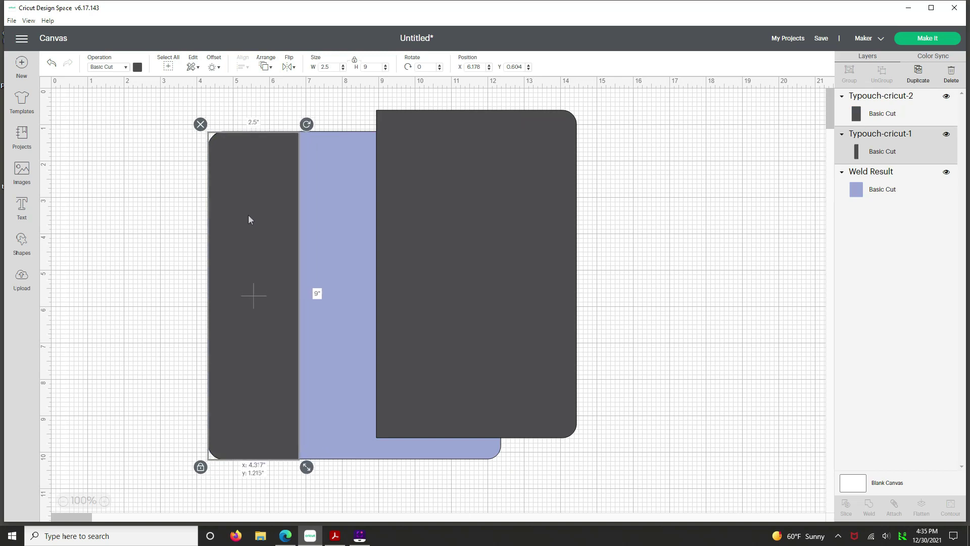
left_click(485, 232)
mouse_move(460, 200)
left_mouse_down()
mouse_move(377, 229)
mouse_move(387, 223)
left_mouse_up()
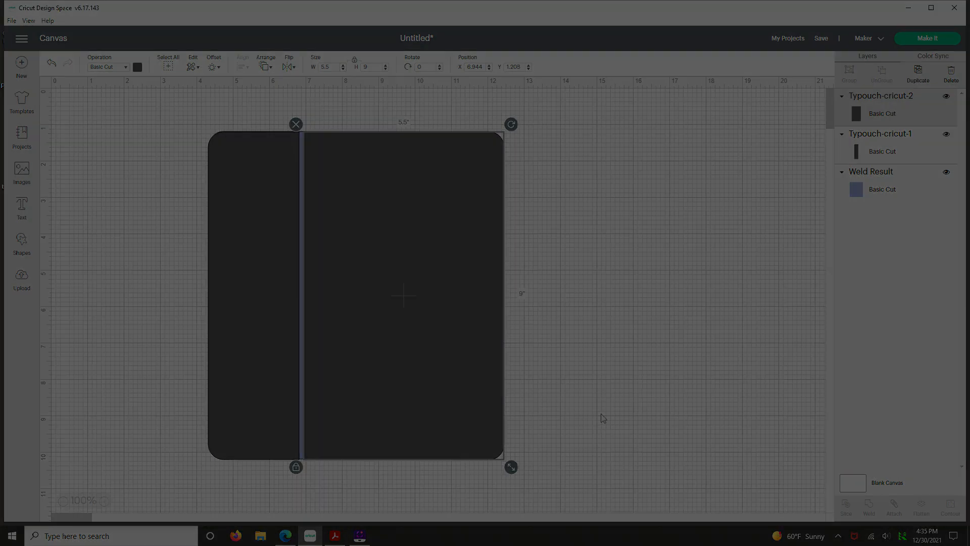